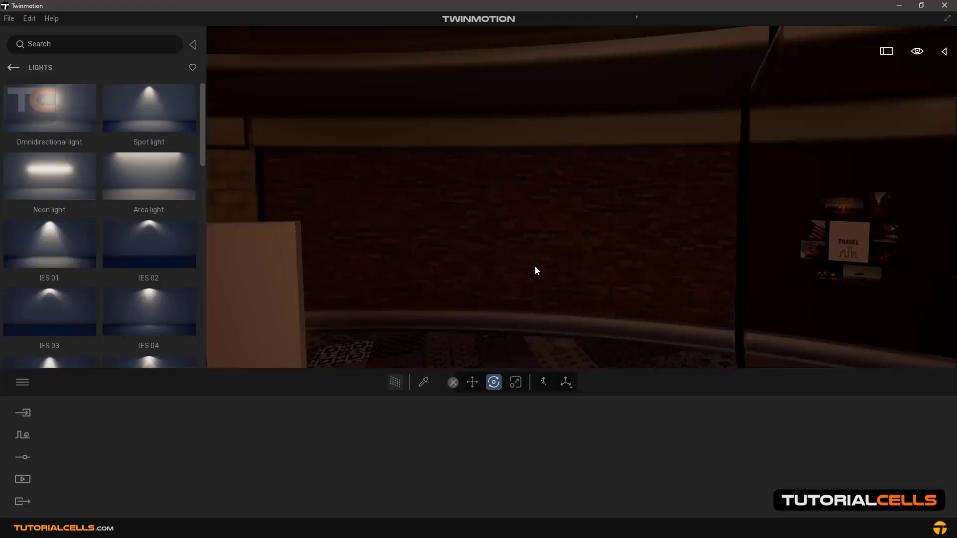
Place an Omnidirectional light from the Lights library in front of the brick wall and raise it to about mid-wall height.
{"action": "right_click_drag", "start_coordinate": [535, 267], "coordinate": [558, 276]}
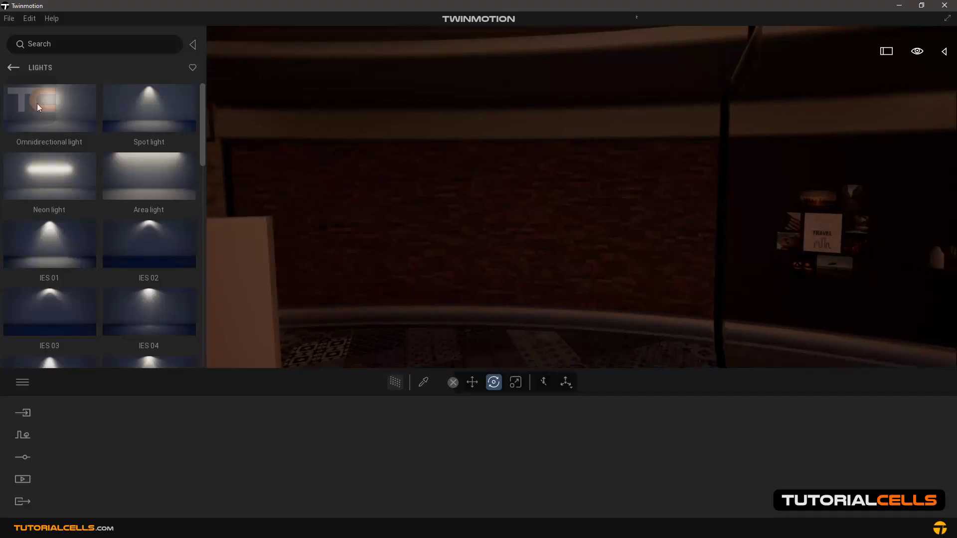
{"action": "left_click", "coordinate": [13, 68]}
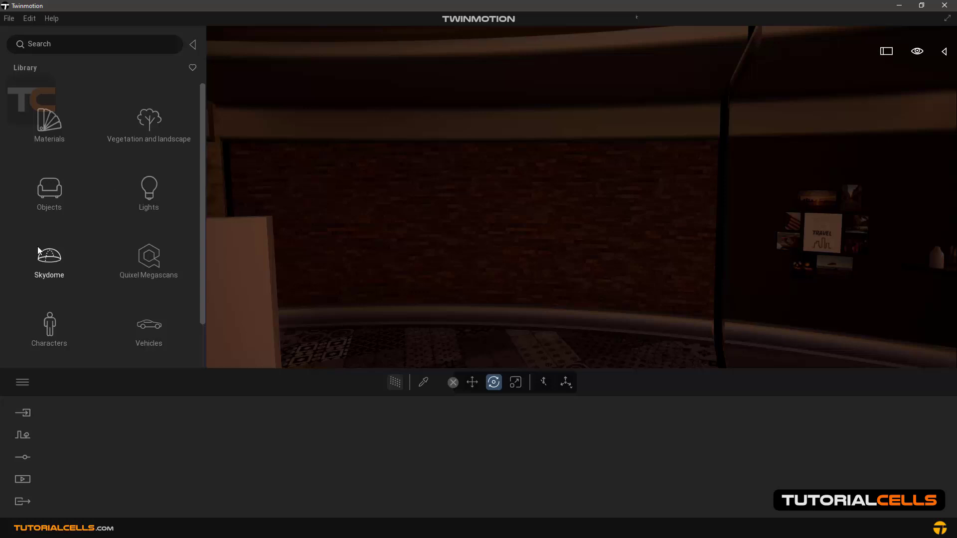
{"action": "left_click", "coordinate": [148, 194]}
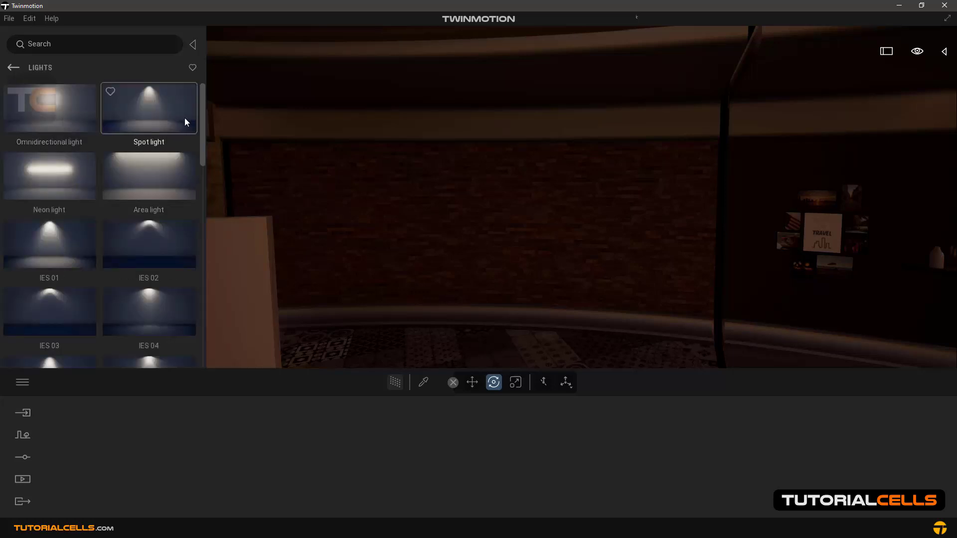
{"action": "left_click_drag", "start_coordinate": [199, 148], "coordinate": [203, 92]}
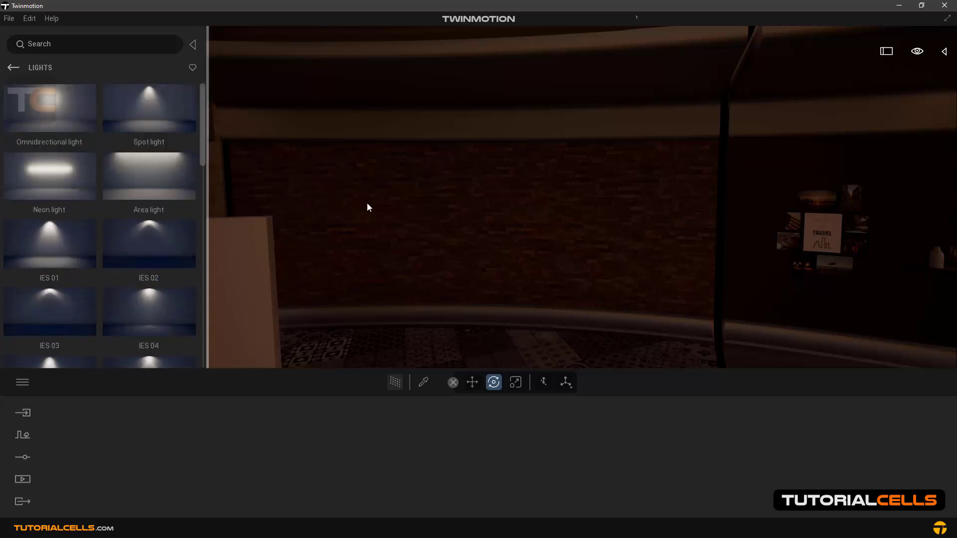
{"action": "scroll", "coordinate": [374, 204], "scroll_direction": "down", "scroll_amount": 2}
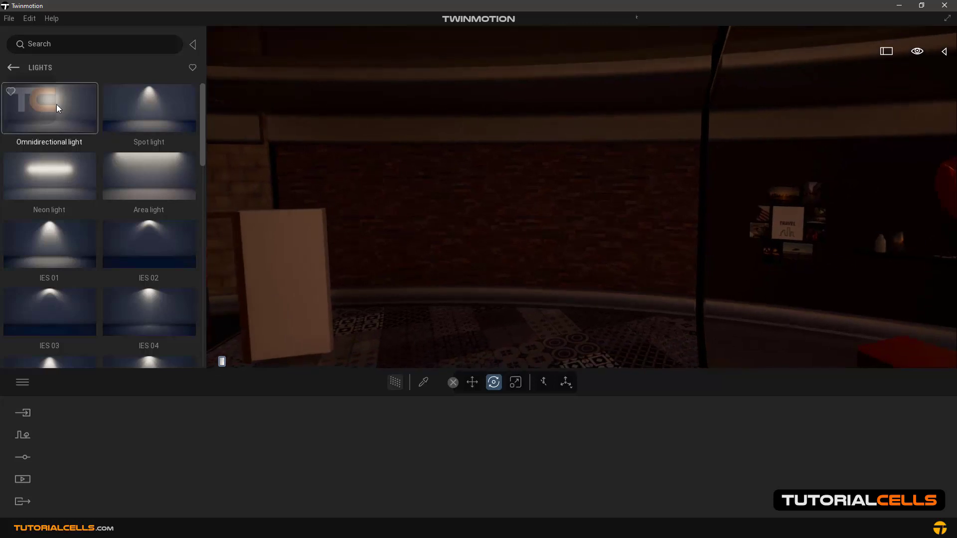
{"action": "left_click_drag", "start_coordinate": [72, 112], "coordinate": [489, 321]}
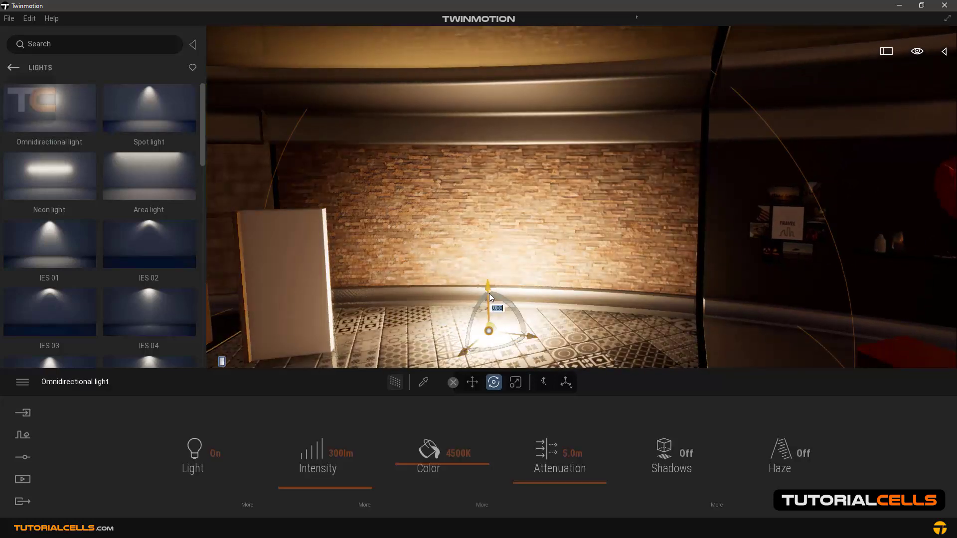
{"action": "left_click_drag", "start_coordinate": [488, 285], "coordinate": [485, 166]}
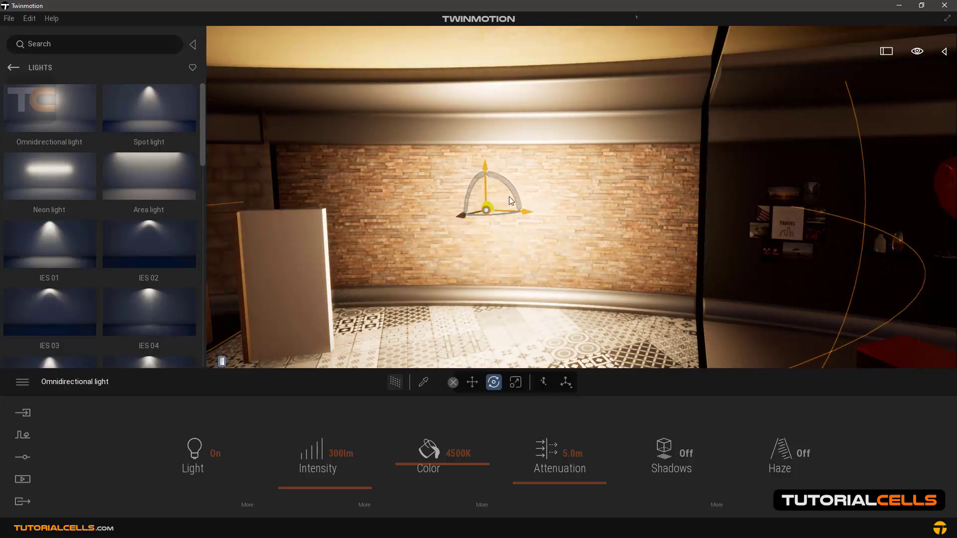
{"action": "mouse_move", "coordinate": [486, 210]}
{"action": "left_mouse_down"}
{"action": "mouse_move", "coordinate": [502, 220]}
{"action": "mouse_move", "coordinate": [473, 217]}
{"action": "mouse_move", "coordinate": [546, 194]}
{"action": "mouse_move", "coordinate": [617, 225]}
{"action": "mouse_move", "coordinate": [507, 234]}
{"action": "mouse_move", "coordinate": [497, 216]}
{"action": "left_mouse_up"}
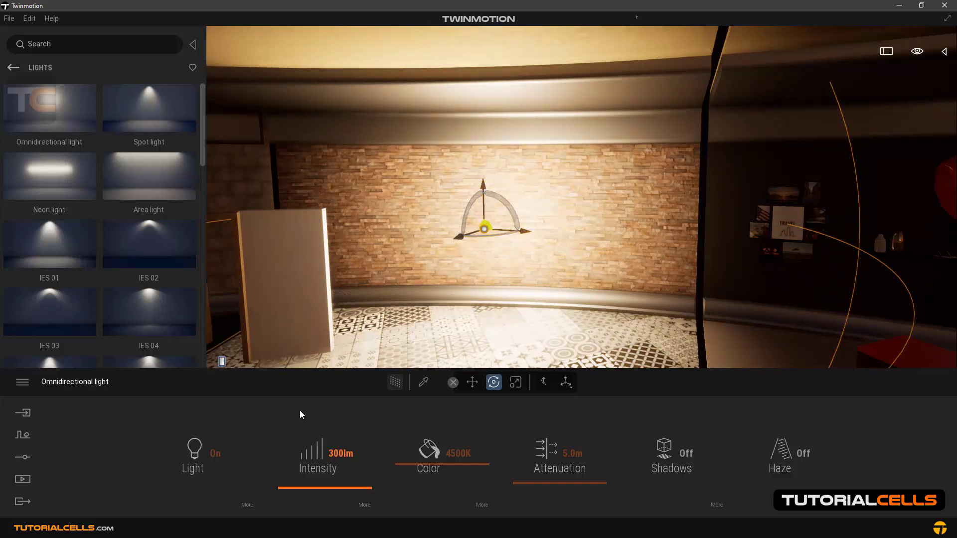
Switch the light off and back on, and open its IES profile options for viewing.
{"action": "left_click", "coordinate": [217, 454]}
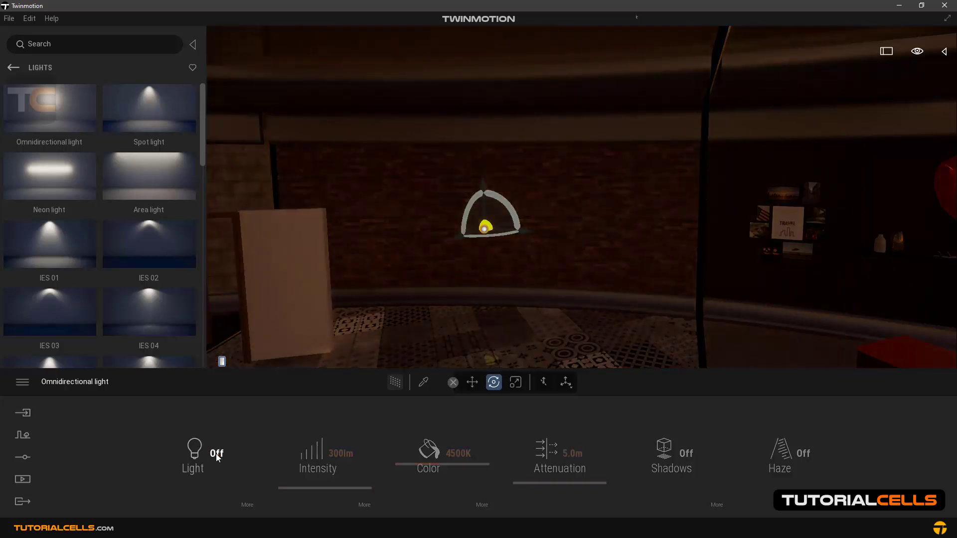
{"action": "left_click", "coordinate": [216, 454]}
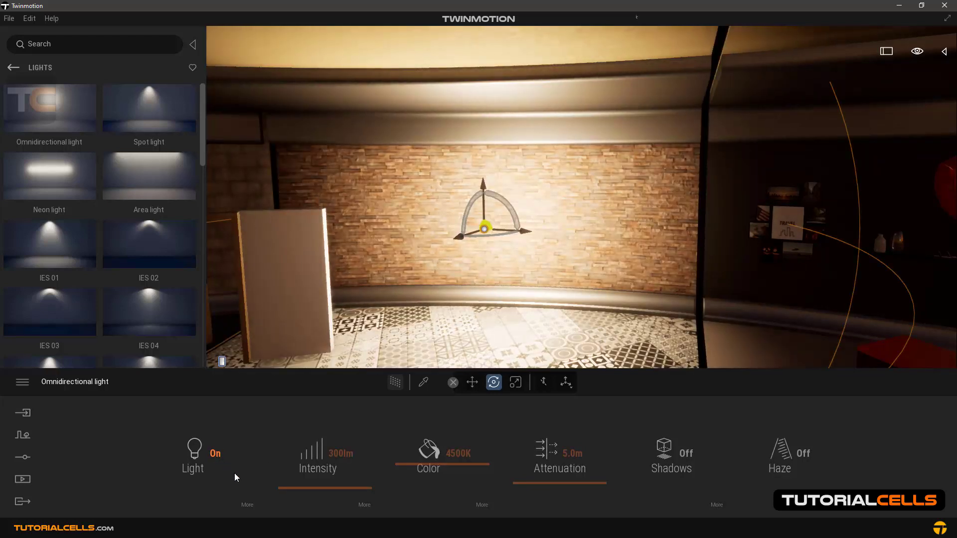
{"action": "left_click", "coordinate": [244, 504]}
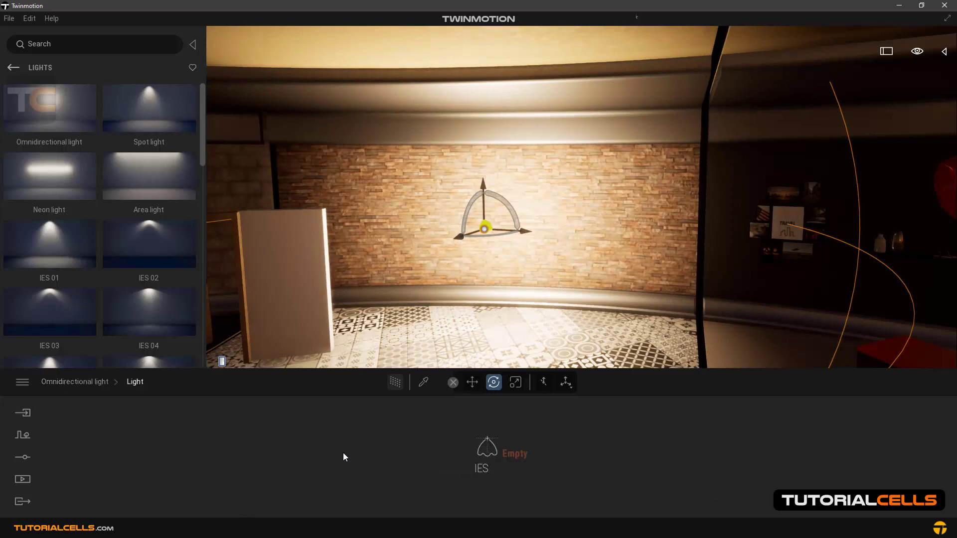
{"action": "left_click", "coordinate": [520, 454]}
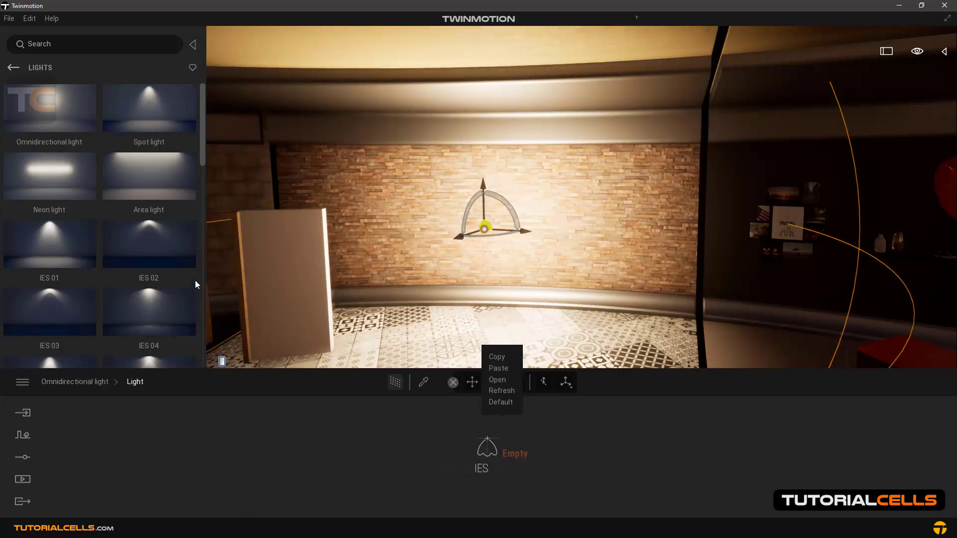
{"action": "left_click_drag", "start_coordinate": [202, 160], "coordinate": [193, 107]}
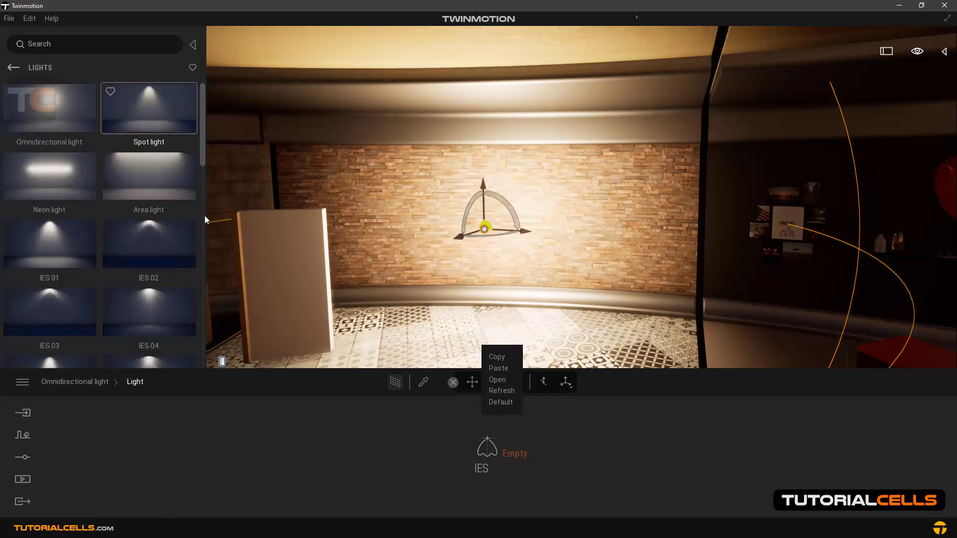
{"action": "left_click", "coordinate": [92, 384]}
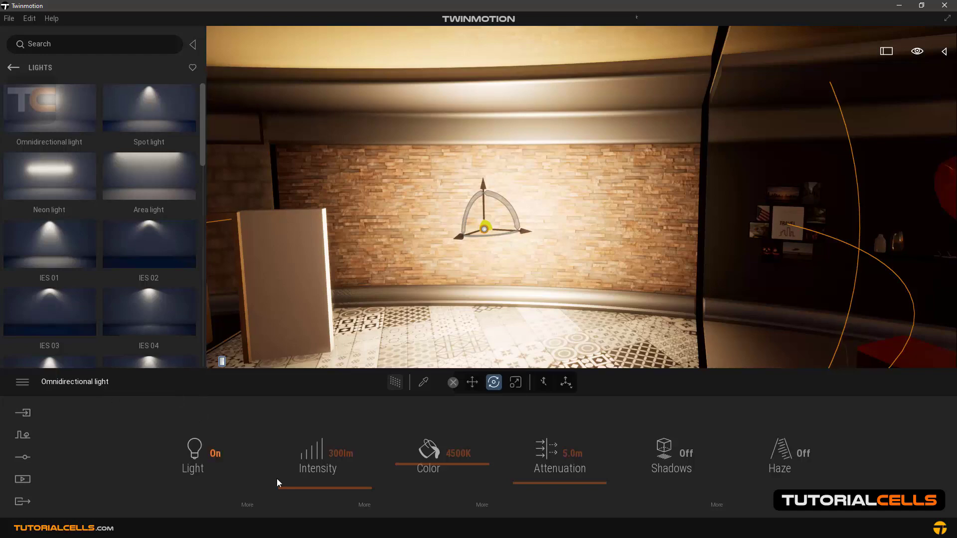
Try the omnidirectional light's intensity at 200 lm and set it to 50 lm.
{"action": "mouse_move", "coordinate": [287, 489]}
{"action": "left_mouse_down"}
{"action": "mouse_move", "coordinate": [288, 474]}
{"action": "mouse_move", "coordinate": [288, 488]}
{"action": "left_mouse_up"}
{"action": "right_click_drag", "start_coordinate": [456, 264], "coordinate": [462, 268]}
{"action": "left_click", "coordinate": [339, 454]}
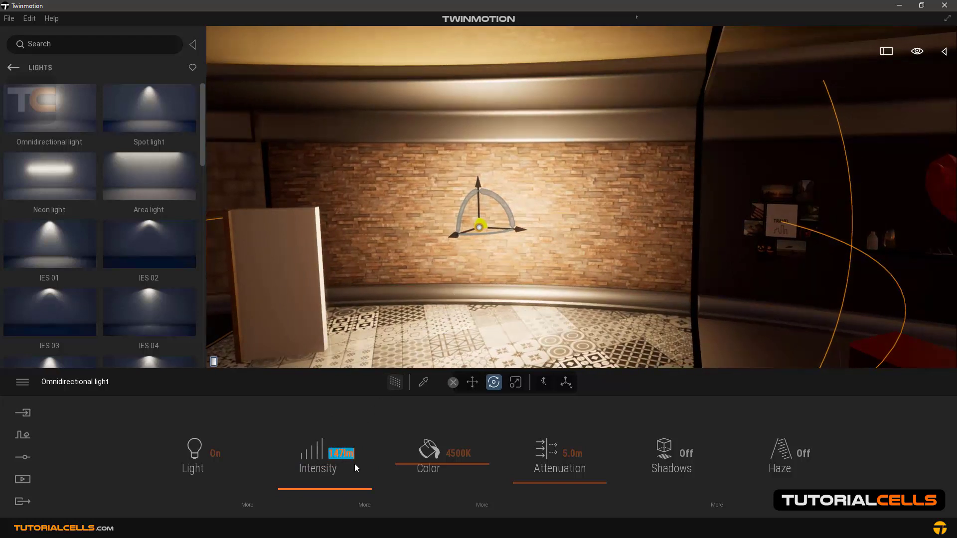
{"action": "type", "text": "200"}
{"action": "key", "text": "Return"}
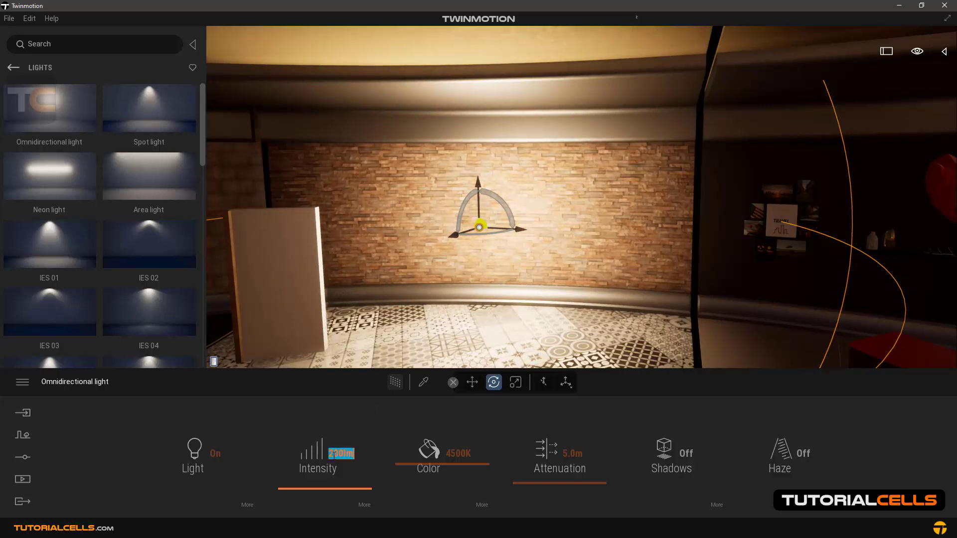
{"action": "type", "text": "50"}
{"action": "key", "text": "Return"}
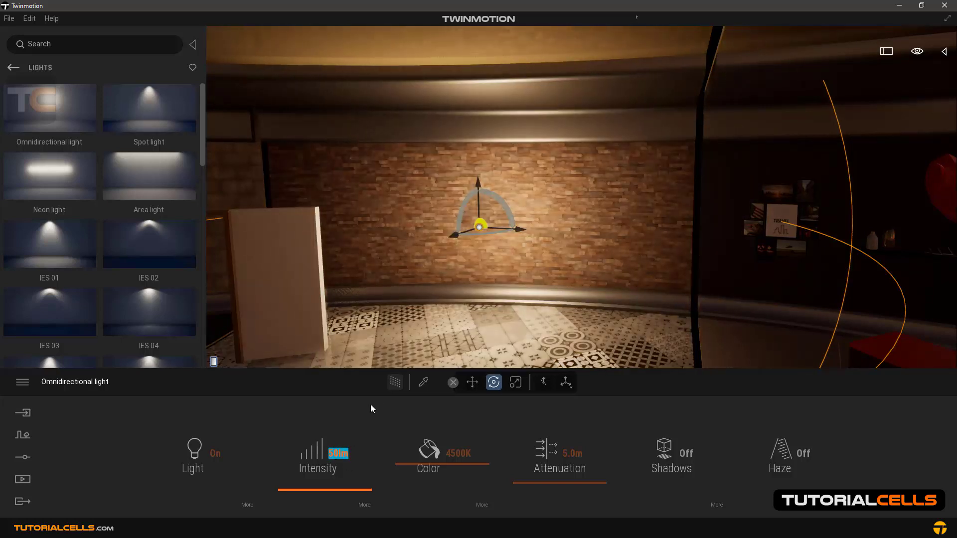
Set the light's Reflection to 1.00 and turn on Dusk to dawn in its additional intensity settings.
{"action": "left_click", "coordinate": [363, 504]}
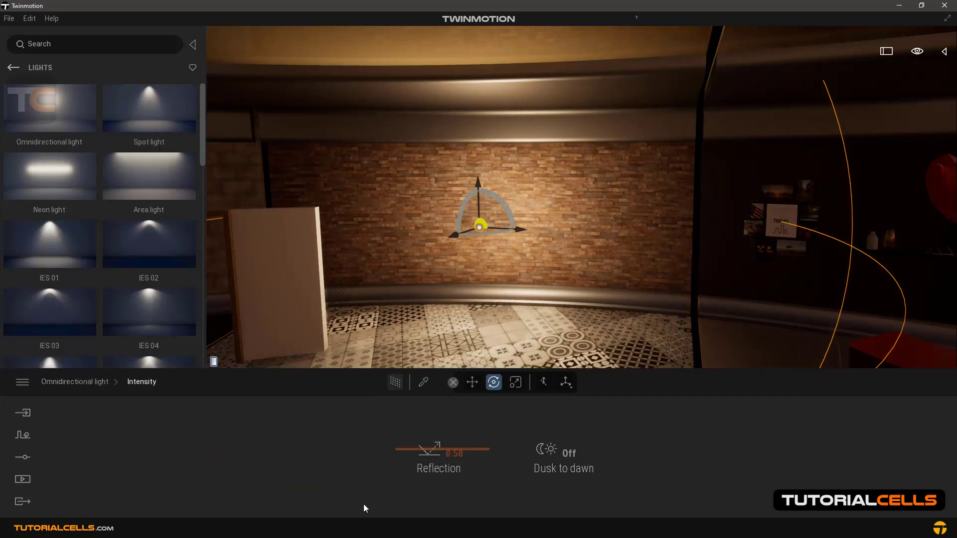
{"action": "mouse_move", "coordinate": [408, 447]}
{"action": "left_mouse_down"}
{"action": "mouse_move", "coordinate": [412, 418]}
{"action": "mouse_move", "coordinate": [402, 458]}
{"action": "left_mouse_up"}
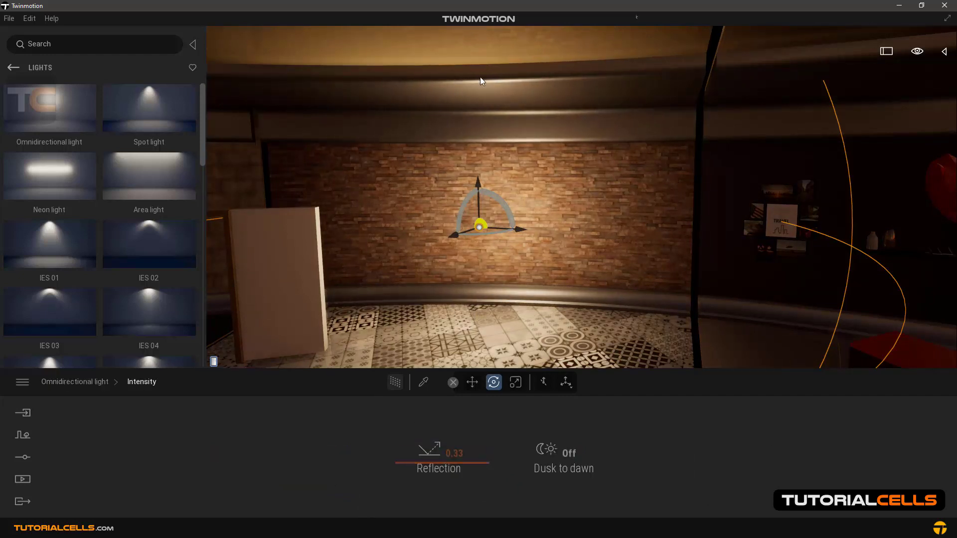
{"action": "left_click_drag", "start_coordinate": [402, 464], "coordinate": [410, 391]}
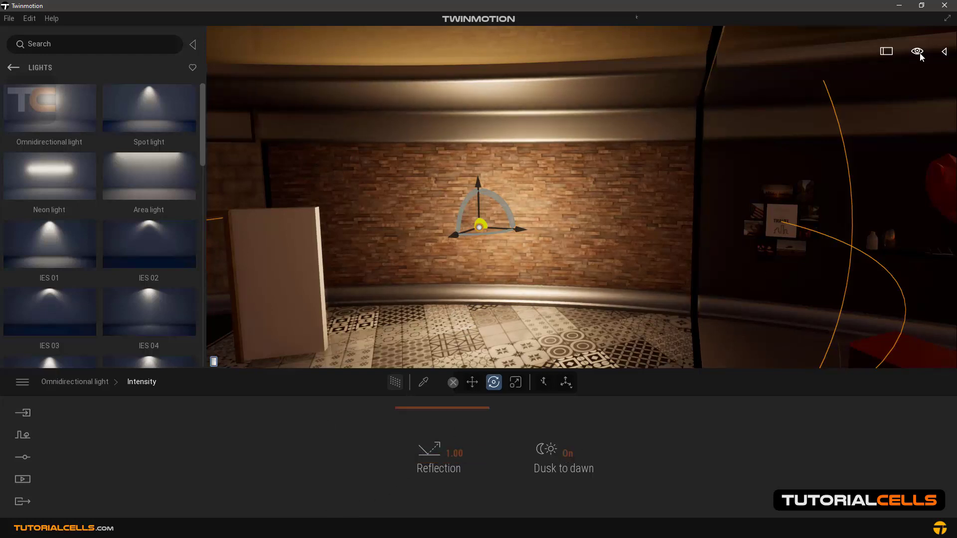
Vary the scene's time of day to test the light's response, and turn Dusk to dawn off.
{"action": "mouse_move", "coordinate": [921, 54]}
{"action": "mouse_move", "coordinate": [916, 80]}
{"action": "left_click_drag", "start_coordinate": [837, 152], "coordinate": [836, 191]}
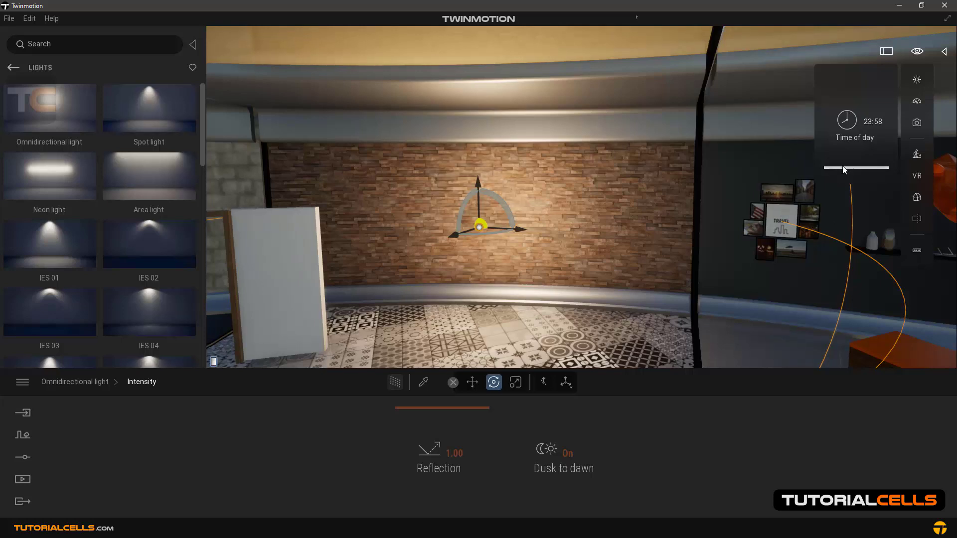
{"action": "left_click_drag", "start_coordinate": [842, 167], "coordinate": [852, 103]}
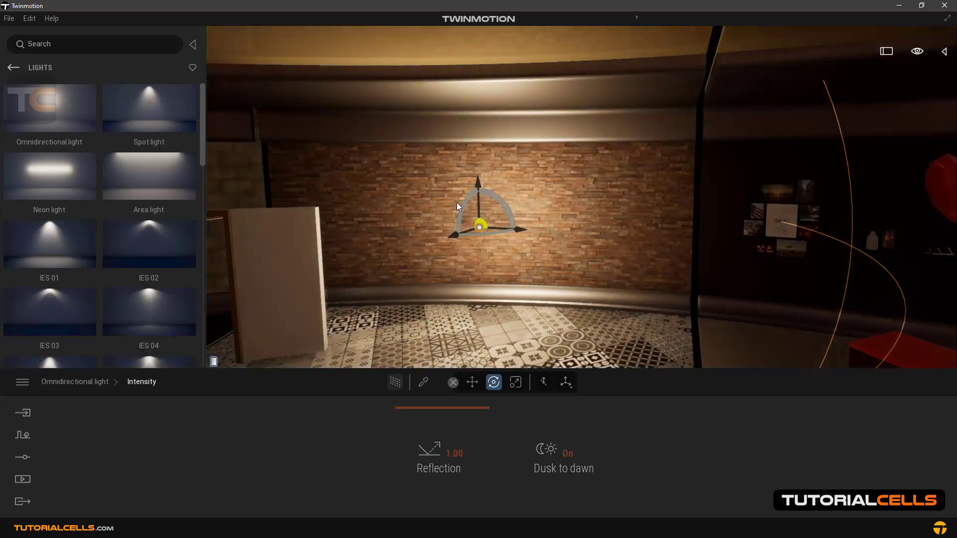
{"action": "left_click", "coordinate": [573, 455]}
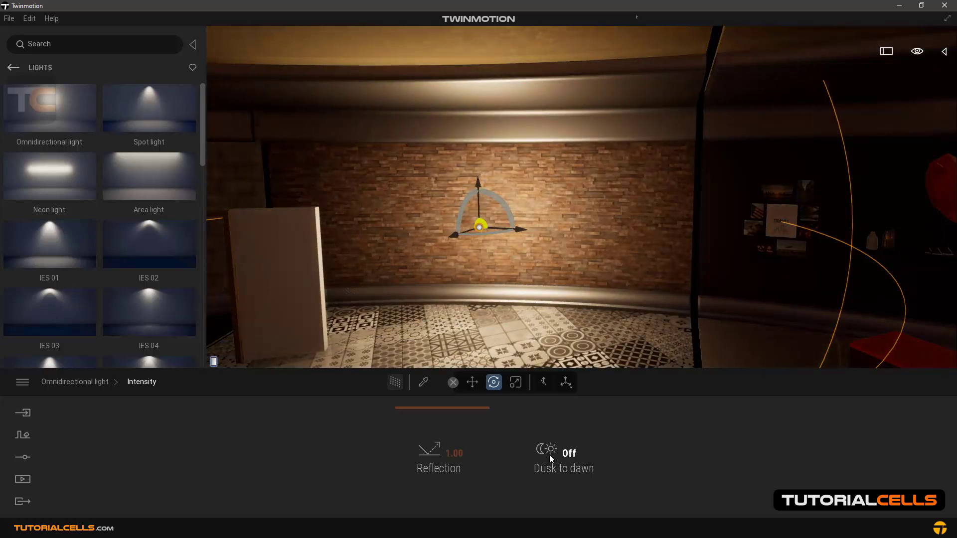
Return to the light's main settings and set its color temperature to 4879 K.
{"action": "left_click", "coordinate": [85, 384]}
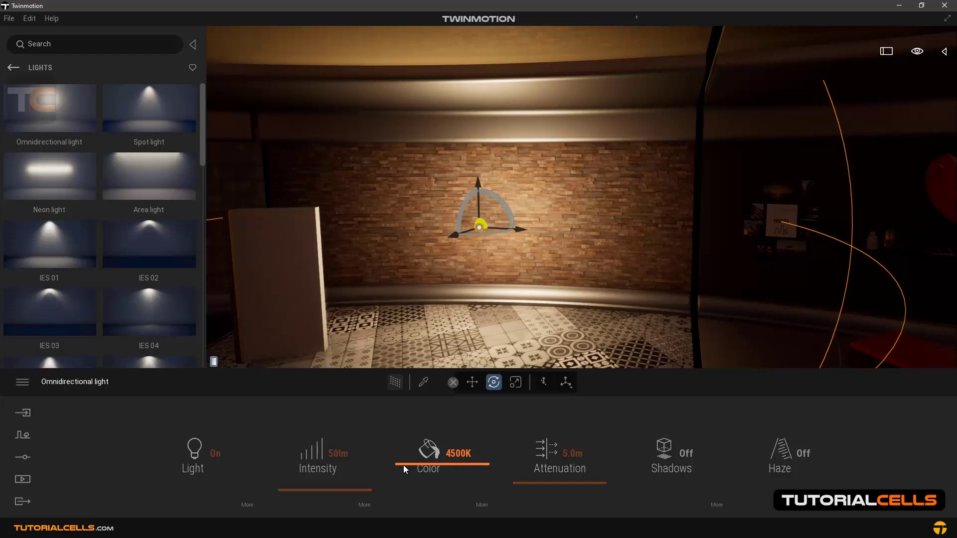
{"action": "mouse_move", "coordinate": [406, 469]}
{"action": "left_mouse_down"}
{"action": "mouse_move", "coordinate": [420, 392]}
{"action": "mouse_move", "coordinate": [411, 504]}
{"action": "mouse_move", "coordinate": [423, 397]}
{"action": "mouse_move", "coordinate": [415, 462]}
{"action": "left_mouse_up"}
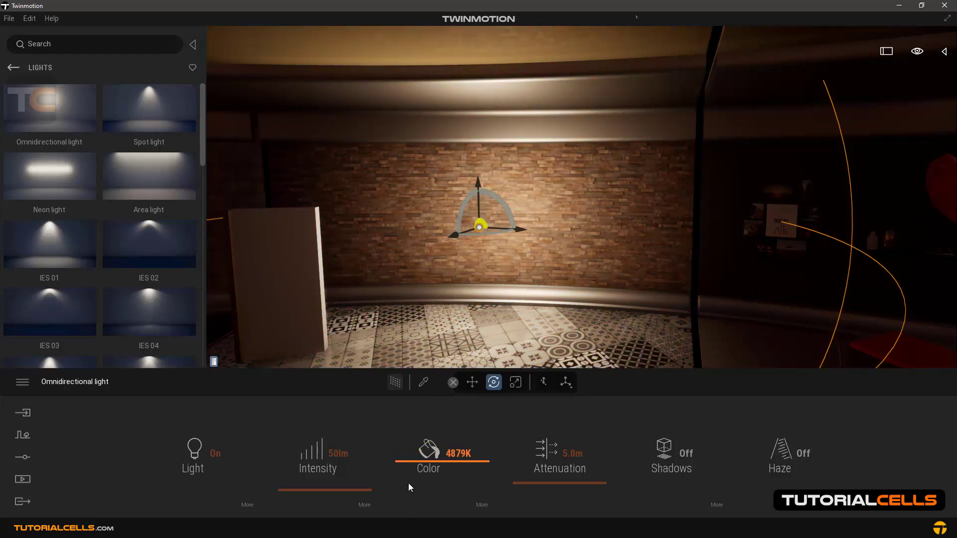
Try a saturated green as the light's color and undo the color change.
{"action": "left_click", "coordinate": [478, 505]}
{"action": "left_click", "coordinate": [483, 453]}
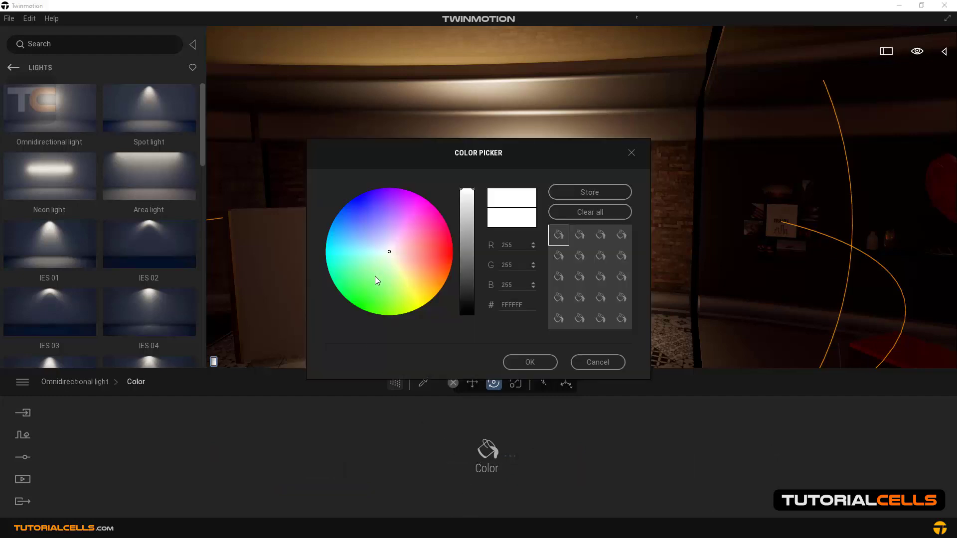
{"action": "left_click", "coordinate": [339, 290]}
{"action": "left_click", "coordinate": [539, 369]}
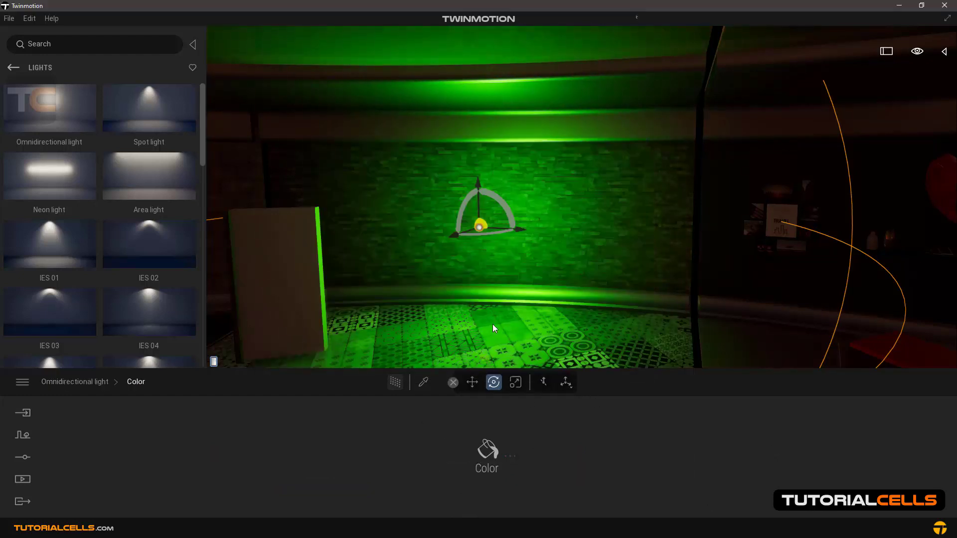
{"action": "key", "text": "ctrl+z"}
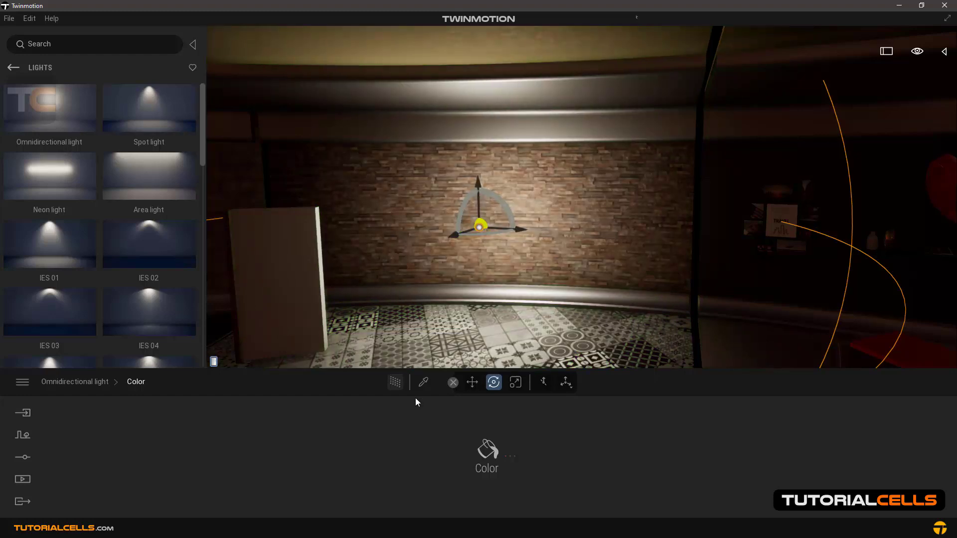
{"action": "left_click", "coordinate": [96, 383]}
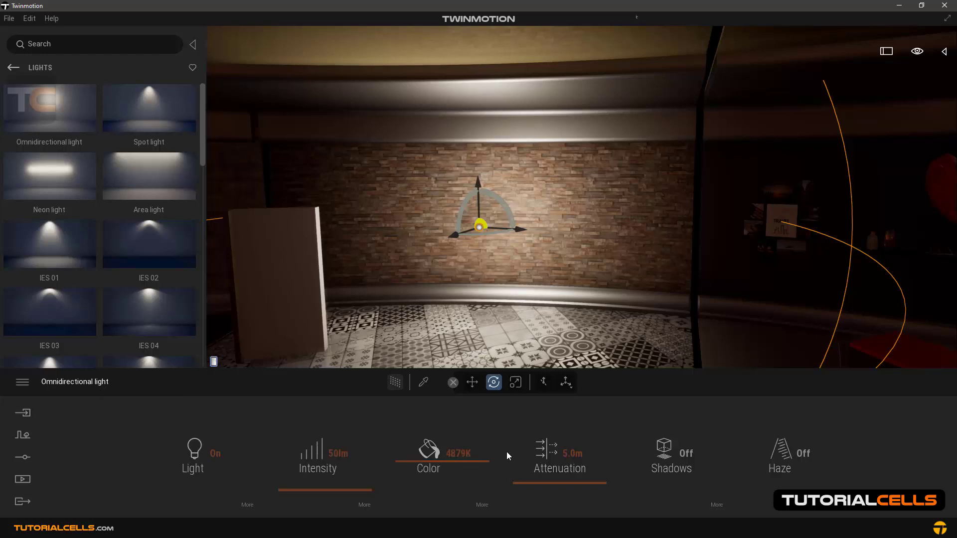
Compare attenuation distances of 2 m and 3 m on the light, and set its attenuation to 10 m.
{"action": "left_click", "coordinate": [569, 454]}
{"action": "type", "text": "1"}
{"action": "key", "text": "Return"}
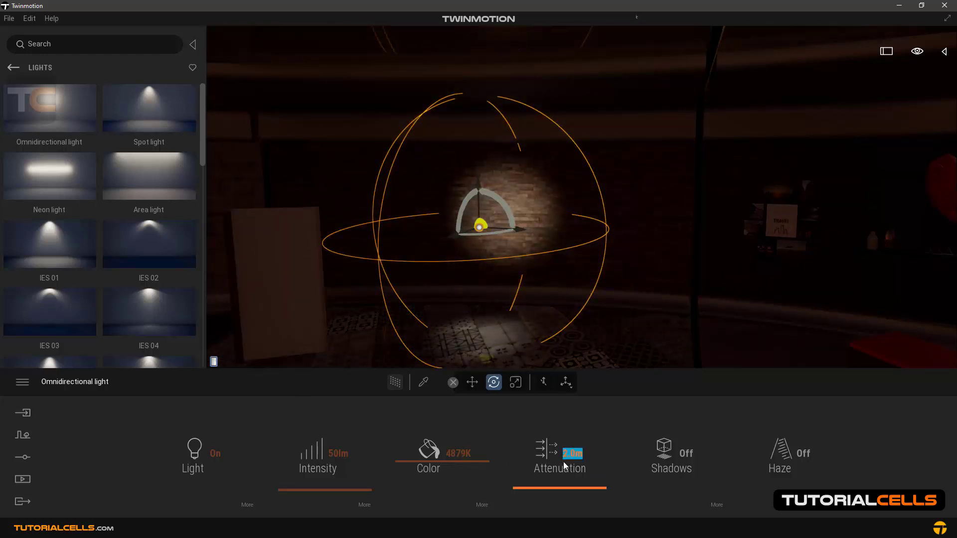
{"action": "type", "text": "3"}
{"action": "key", "text": "Return"}
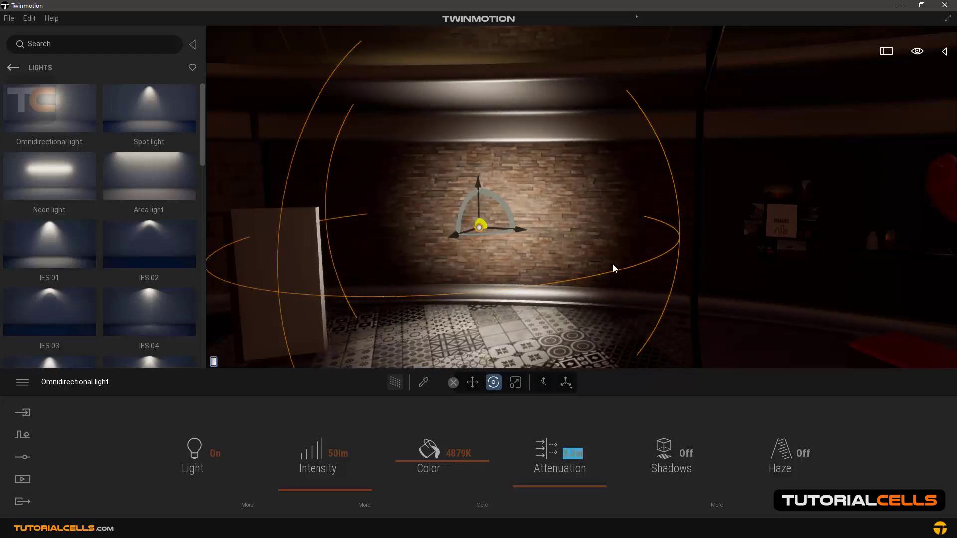
{"action": "left_click", "coordinate": [602, 417]}
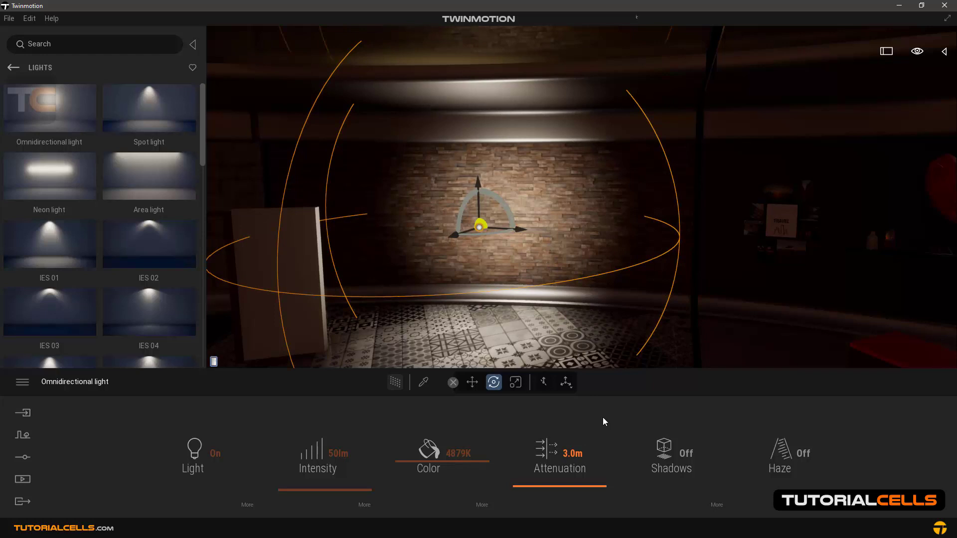
{"action": "left_click", "coordinate": [567, 454]}
{"action": "type", "text": "10"}
{"action": "key", "text": "Return"}
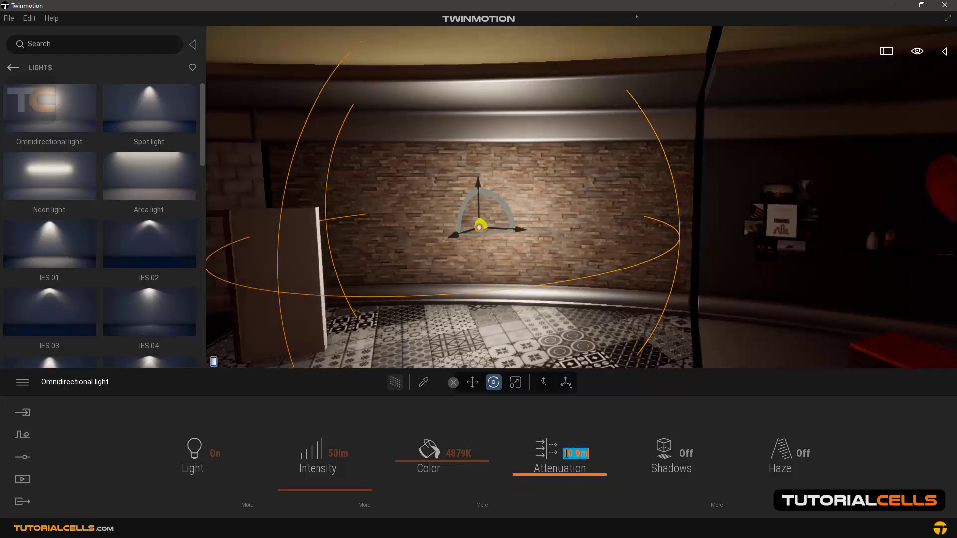
Move the light higher along the brick wall with Shadows turned on, and turn Shadows off to compare.
{"action": "left_click", "coordinate": [685, 452]}
{"action": "right_click_drag", "start_coordinate": [444, 288], "coordinate": [380, 311]}
{"action": "left_click", "coordinate": [557, 209]}
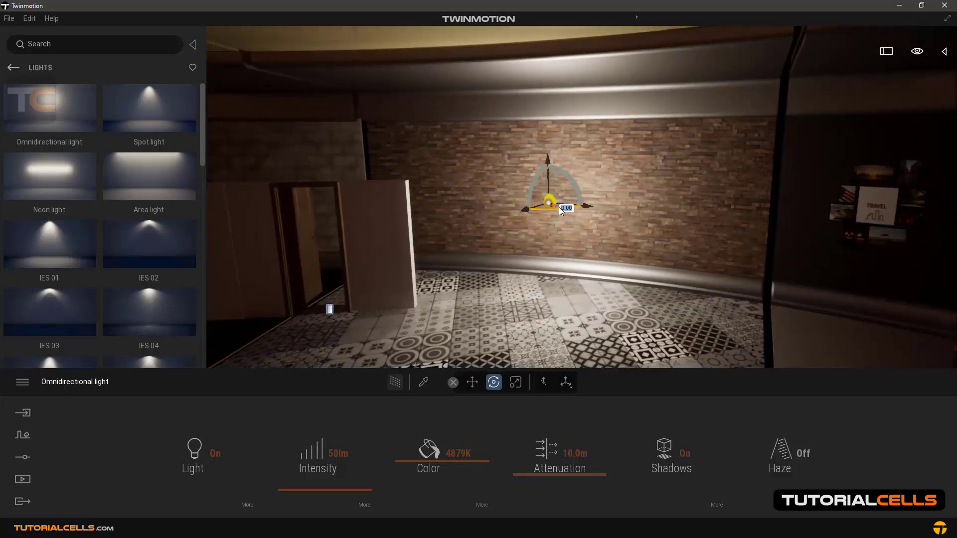
{"action": "left_click_drag", "start_coordinate": [558, 207], "coordinate": [545, 160]}
{"action": "left_click", "coordinate": [684, 454]}
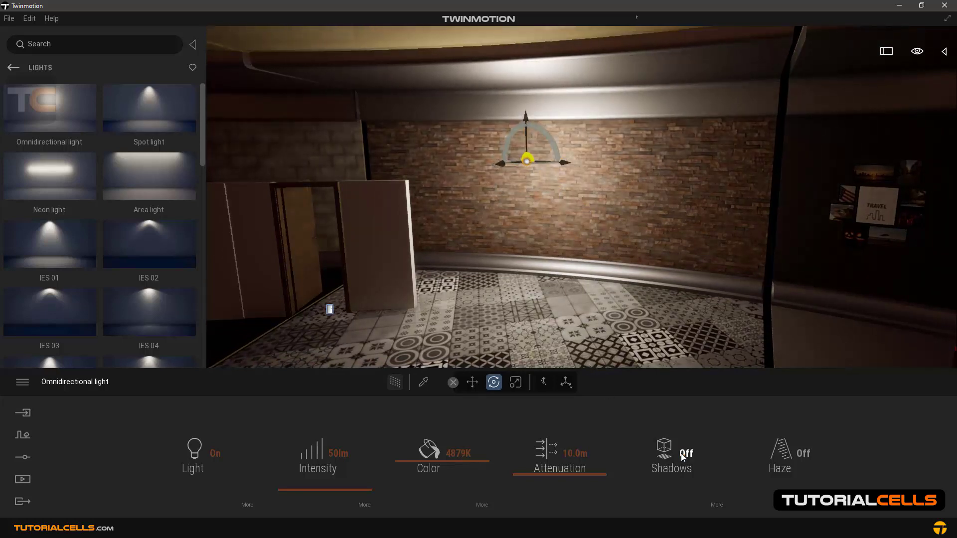
Turn the omnidirectional light's Shadows back on, lower the light along the brick wall, and check its Volumetric shadows setting.
{"action": "left_click", "coordinate": [684, 454]}
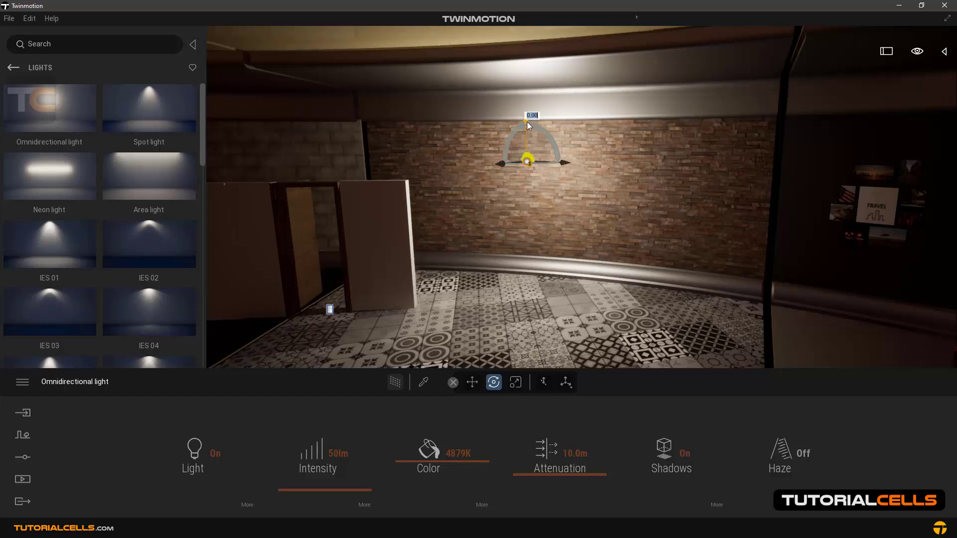
{"action": "left_click_drag", "start_coordinate": [527, 128], "coordinate": [530, 173]}
{"action": "left_click", "coordinate": [712, 504]}
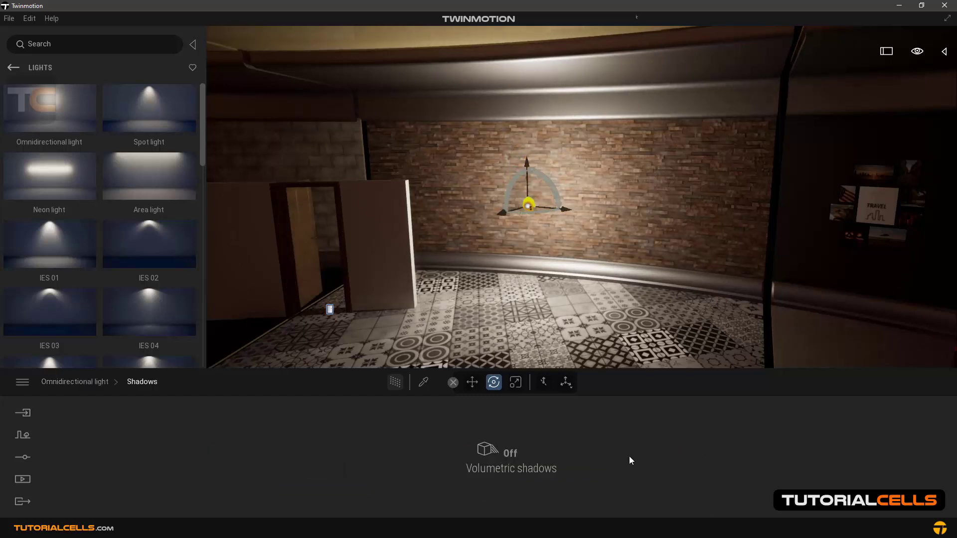
{"action": "left_click", "coordinate": [68, 382]}
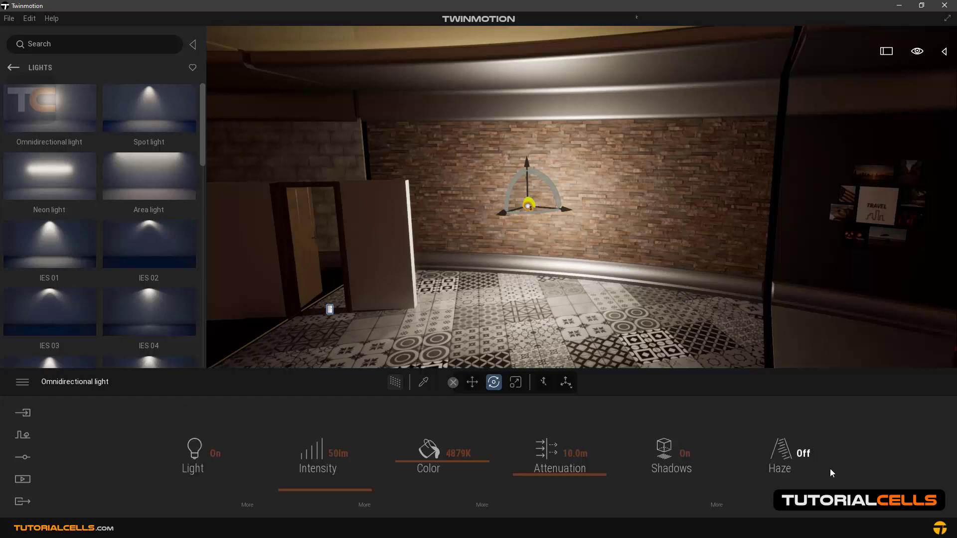
Delete the omnidirectional light and turn on the existing spot light beside the door partition.
{"action": "key", "text": "Delete"}
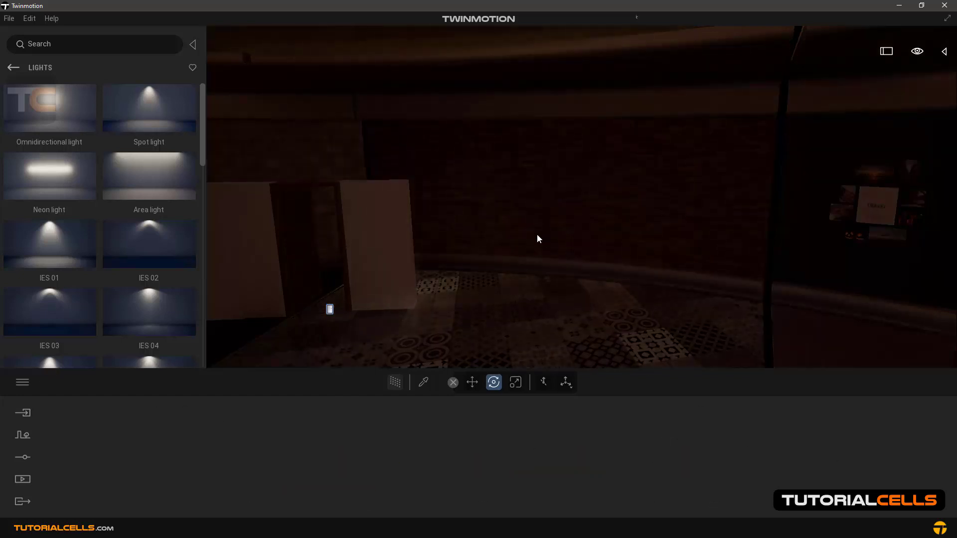
{"action": "right_click_drag", "start_coordinate": [709, 241], "coordinate": [555, 229]}
{"action": "left_click", "coordinate": [570, 207]}
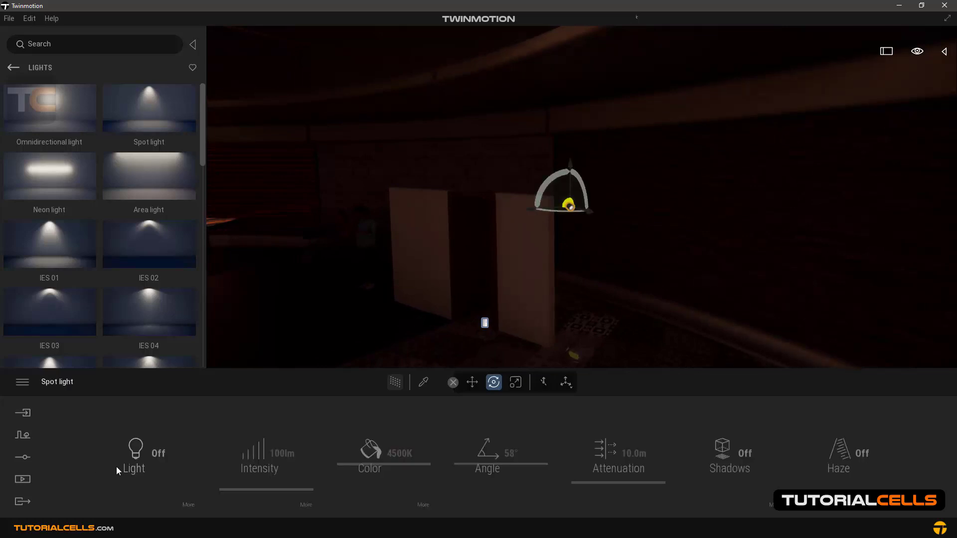
{"action": "left_click", "coordinate": [157, 454]}
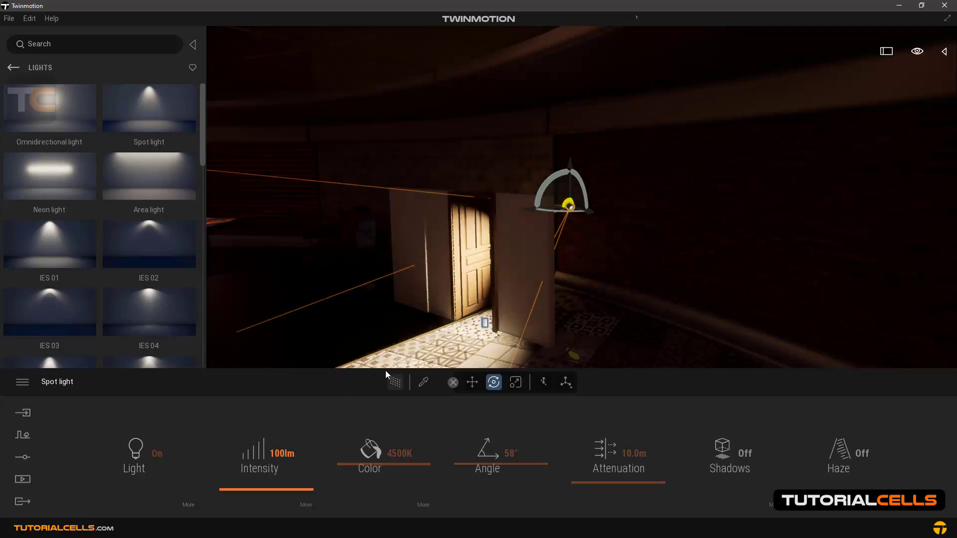
Turn on Shadows and Haze for the spot light by the door.
{"action": "right_click_drag", "start_coordinate": [468, 353], "coordinate": [439, 363]}
{"action": "left_click", "coordinate": [738, 455]}
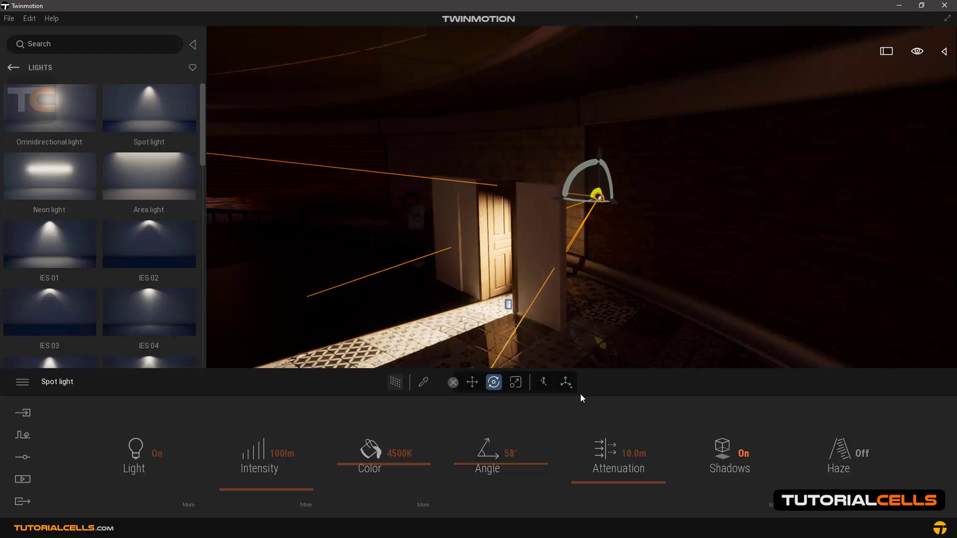
{"action": "left_click", "coordinate": [858, 454]}
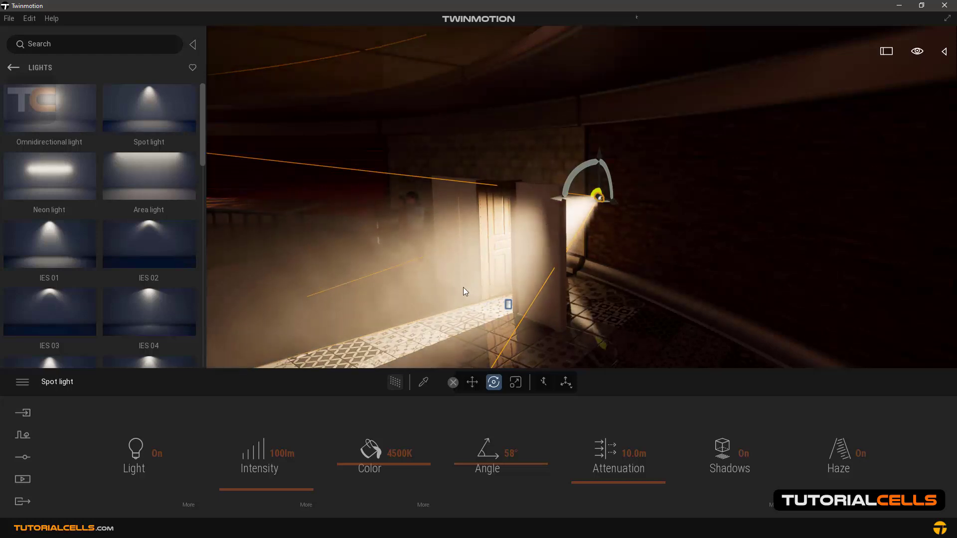
Try a haze intensity of 68.4% on the spot light, then set the intensity to 55.8% and the speed to 57%.
{"action": "right_click_drag", "start_coordinate": [459, 287], "coordinate": [443, 295]}
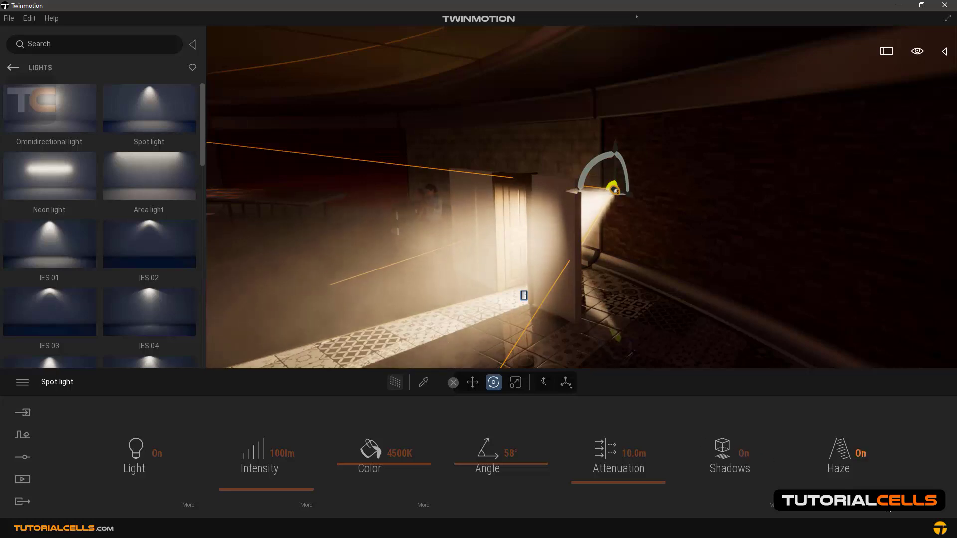
{"action": "left_click", "coordinate": [838, 461]}
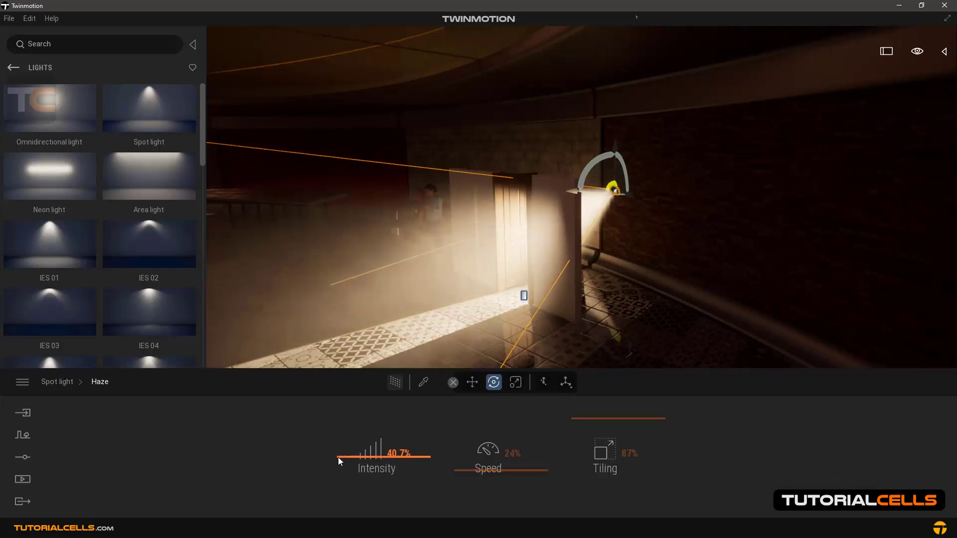
{"action": "left_click_drag", "start_coordinate": [338, 452], "coordinate": [348, 436]}
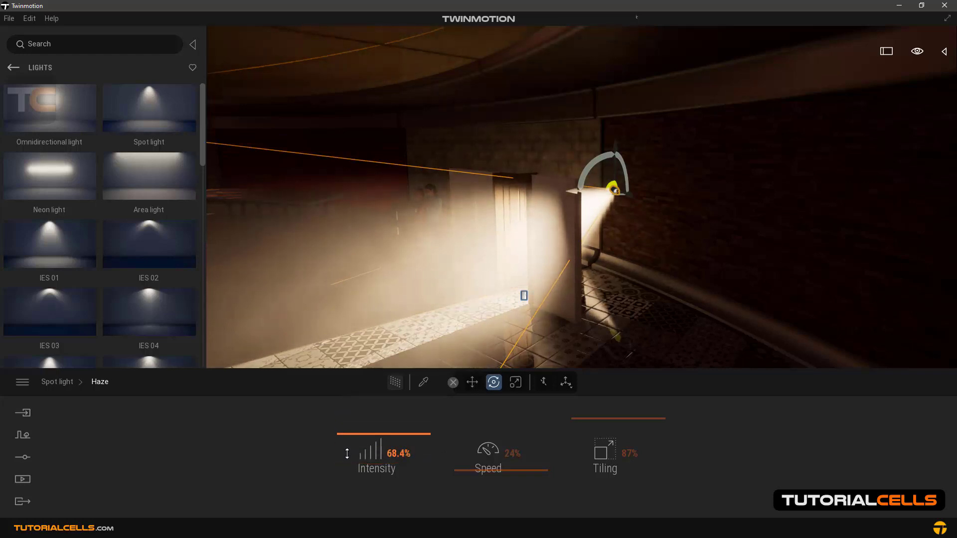
{"action": "left_click_drag", "start_coordinate": [346, 455], "coordinate": [347, 465]}
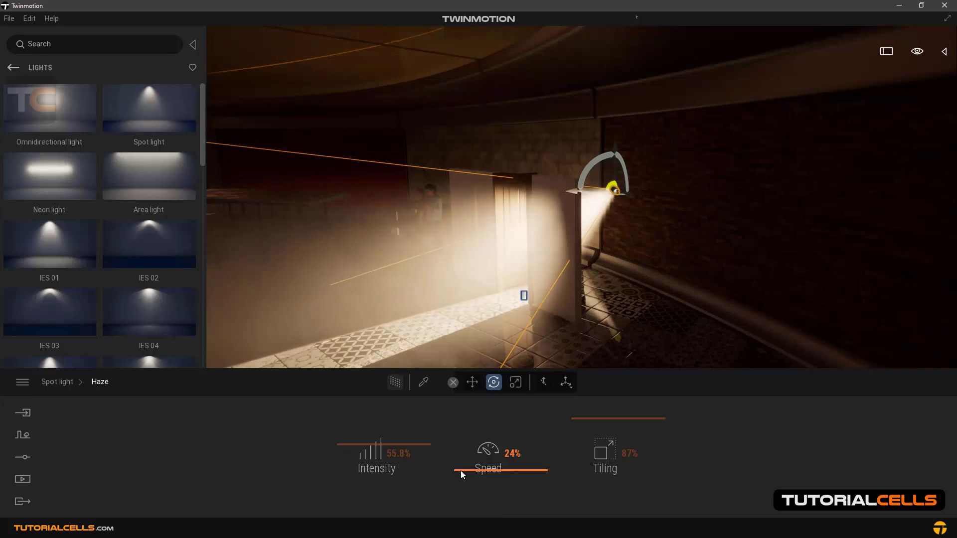
{"action": "left_click_drag", "start_coordinate": [461, 471], "coordinate": [462, 441]}
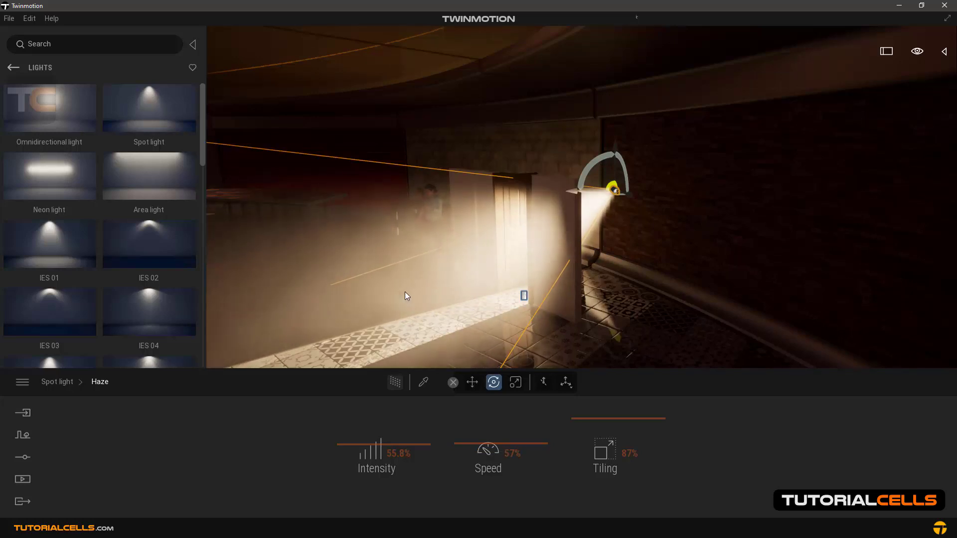
Compare the haze tiling at 0% and set it to 100%.
{"action": "right_click_drag", "start_coordinate": [405, 291], "coordinate": [470, 294]}
{"action": "left_click_drag", "start_coordinate": [581, 418], "coordinate": [571, 419]}
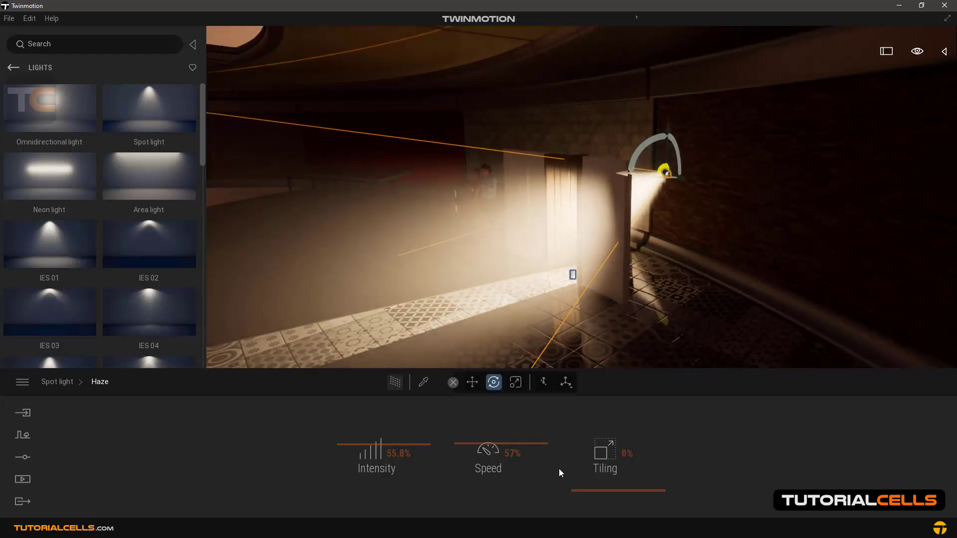
{"action": "left_click_drag", "start_coordinate": [575, 492], "coordinate": [393, 241]}
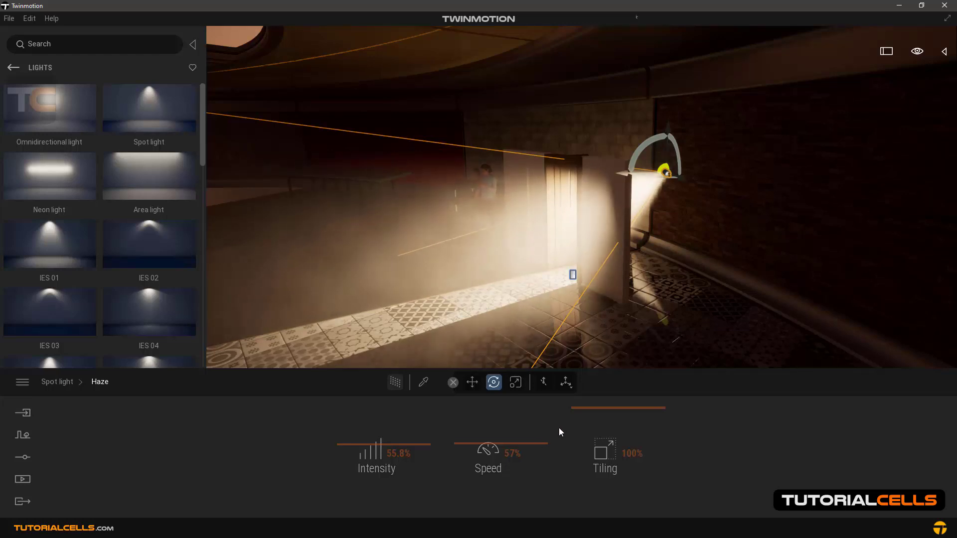
Turn on Volumetric shadows for the spot light, switching them off and on again to compare the haze around the door.
{"action": "left_click", "coordinate": [54, 383]}
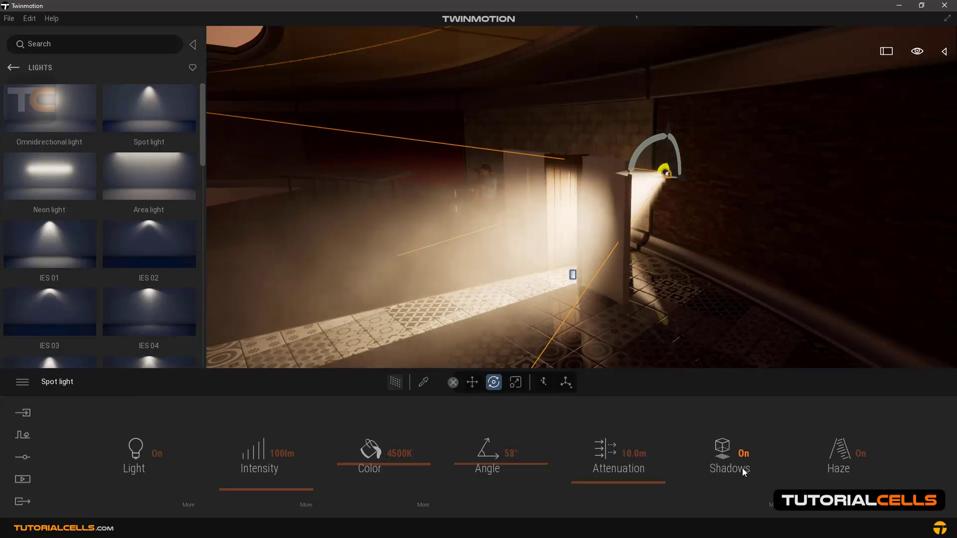
{"action": "left_click", "coordinate": [774, 509]}
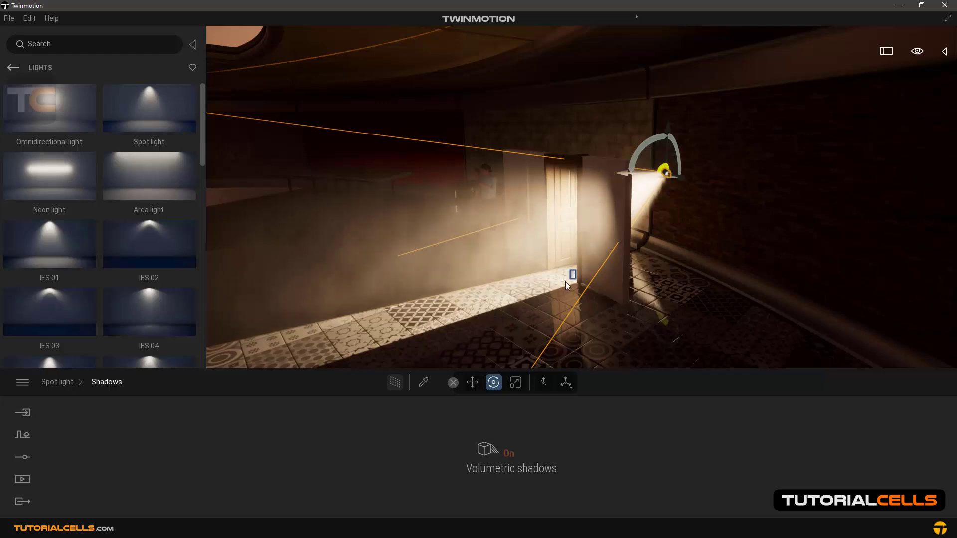
{"action": "left_click", "coordinate": [508, 454]}
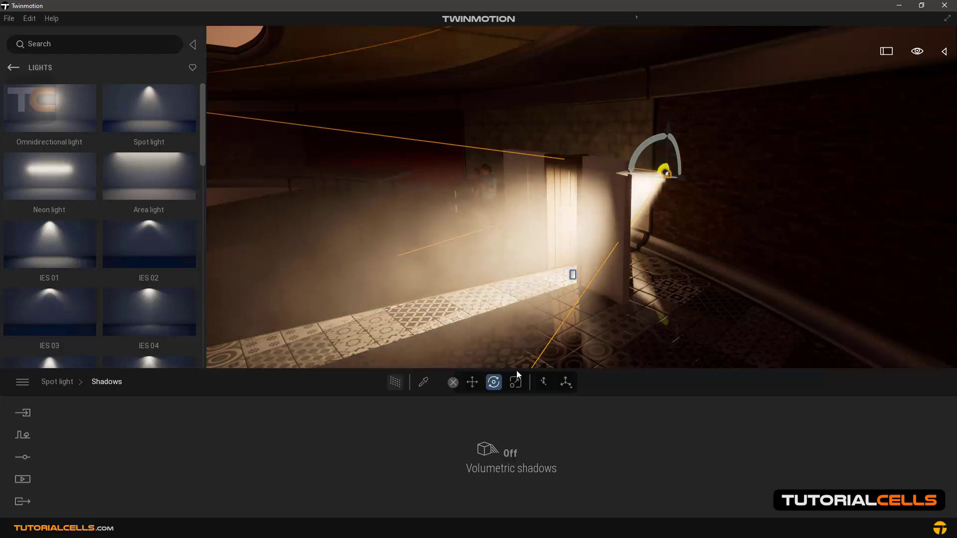
{"action": "left_click", "coordinate": [509, 453]}
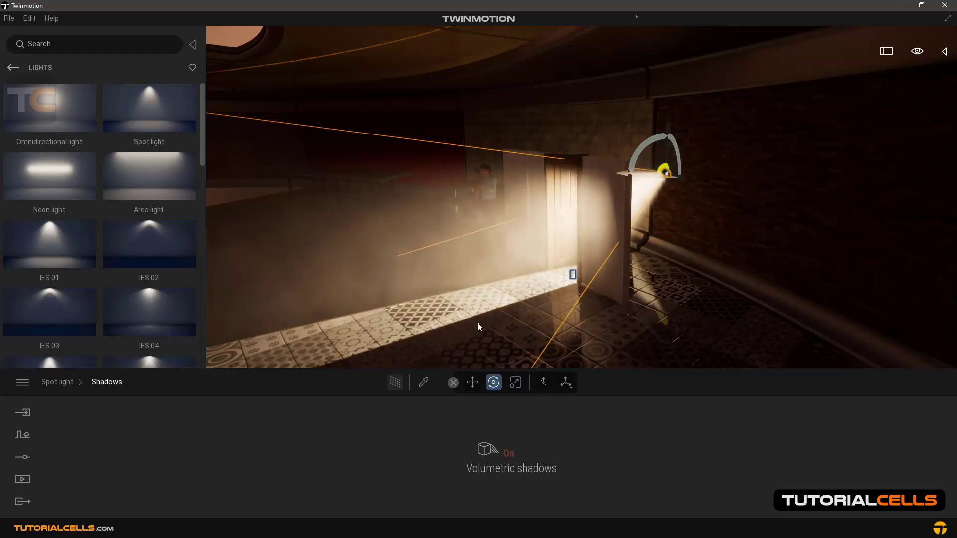
{"action": "right_click_drag", "start_coordinate": [476, 323], "coordinate": [431, 321]}
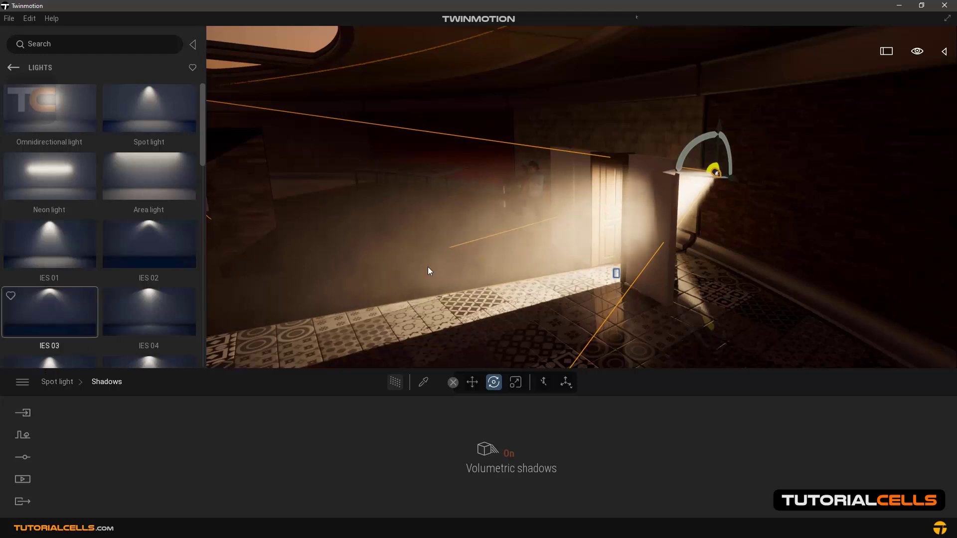
Place a new spot light on the tiled floor near the brick wall and raise it well above the floor.
{"action": "right_click_drag", "start_coordinate": [448, 263], "coordinate": [514, 259]}
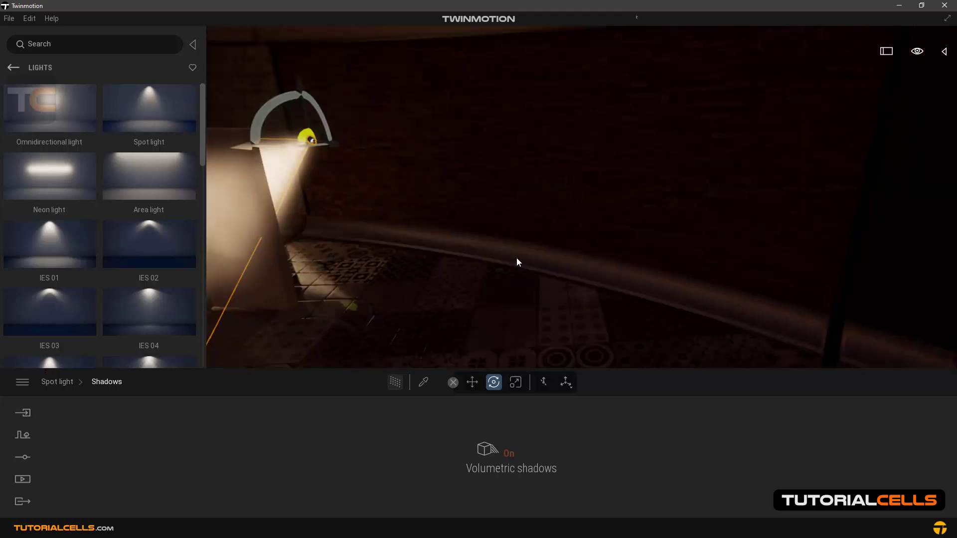
{"action": "key", "text": "d"}
{"action": "key", "text": "s"}
{"action": "key", "text": "a"}
{"action": "left_click_drag", "start_coordinate": [133, 117], "coordinate": [559, 308]}
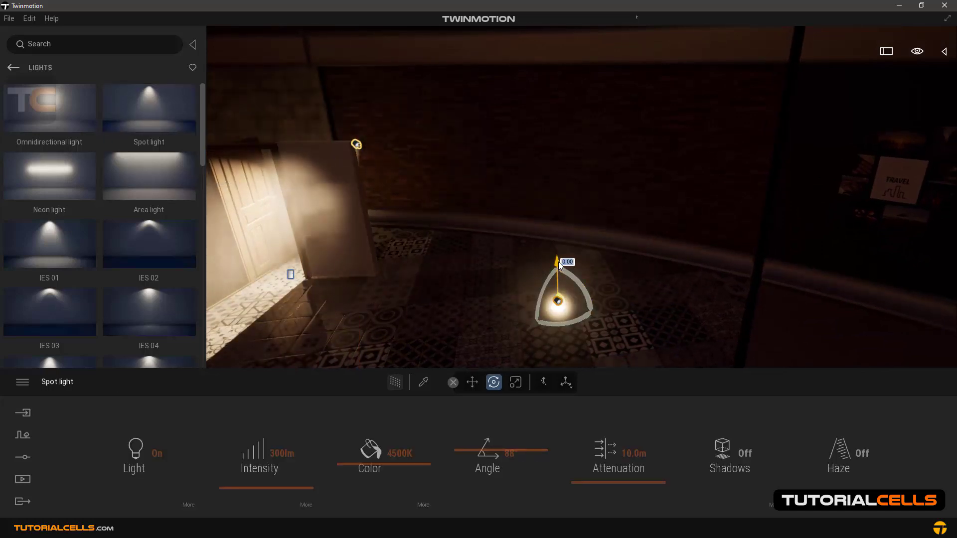
{"action": "left_click_drag", "start_coordinate": [558, 246], "coordinate": [547, 130]}
{"action": "mouse_move", "coordinate": [536, 282]}
{"action": "middle_mouse_down", "text": "shift"}
{"action": "mouse_move", "coordinate": [575, 363]}
{"action": "mouse_move", "coordinate": [536, 282]}
{"action": "middle_mouse_up", "text": "shift"}
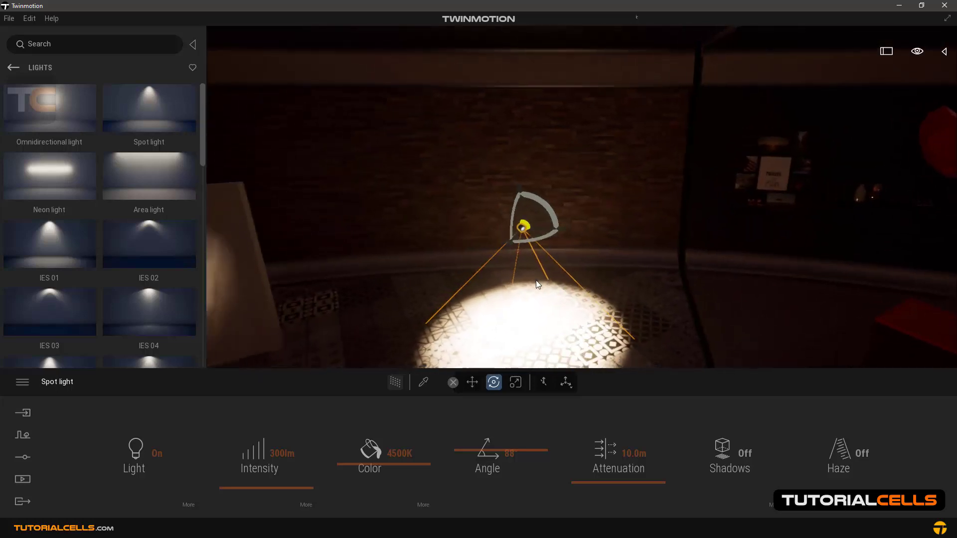
{"action": "left_click_drag", "start_coordinate": [527, 192], "coordinate": [539, 153]}
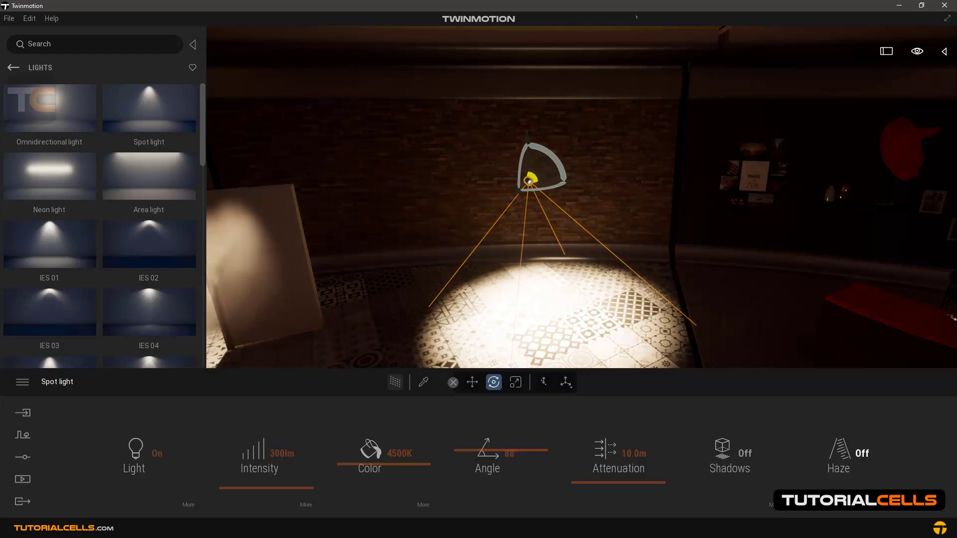
Turn on Shadows for the new spot light and increase its angle.
{"action": "left_click", "coordinate": [746, 454]}
{"action": "left_click_drag", "start_coordinate": [461, 454], "coordinate": [476, 430]}
{"action": "right_click_drag", "start_coordinate": [504, 301], "coordinate": [480, 256]}
Delete the new spot light and the spot light beside the door partition.
{"action": "key", "text": "Delete"}
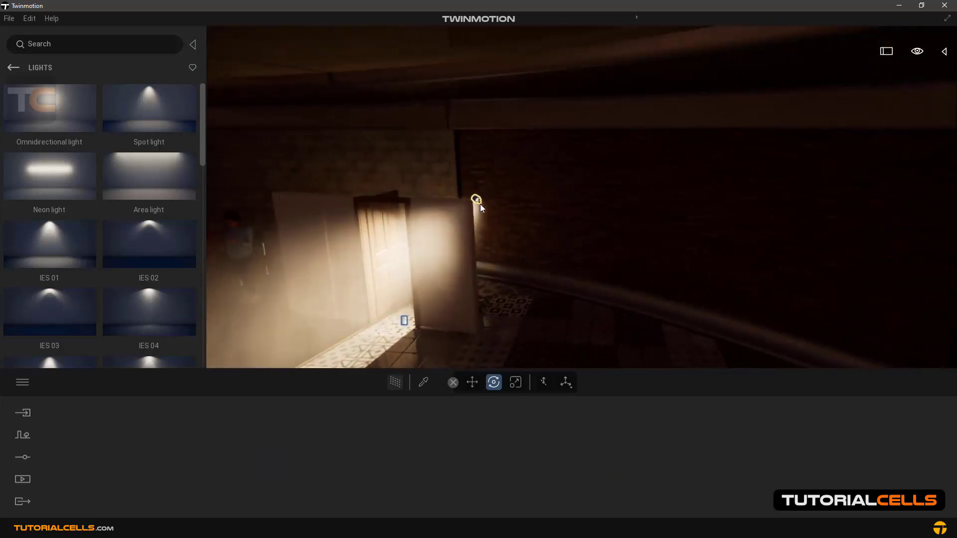
{"action": "left_click", "coordinate": [480, 201]}
{"action": "key", "text": "Delete"}
Place an area light on the open ground outdoors and raise it slightly above the paving.
{"action": "right_click_drag", "start_coordinate": [562, 252], "coordinate": [562, 252]}
{"action": "right_click_drag", "start_coordinate": [346, 229], "coordinate": [346, 228]}
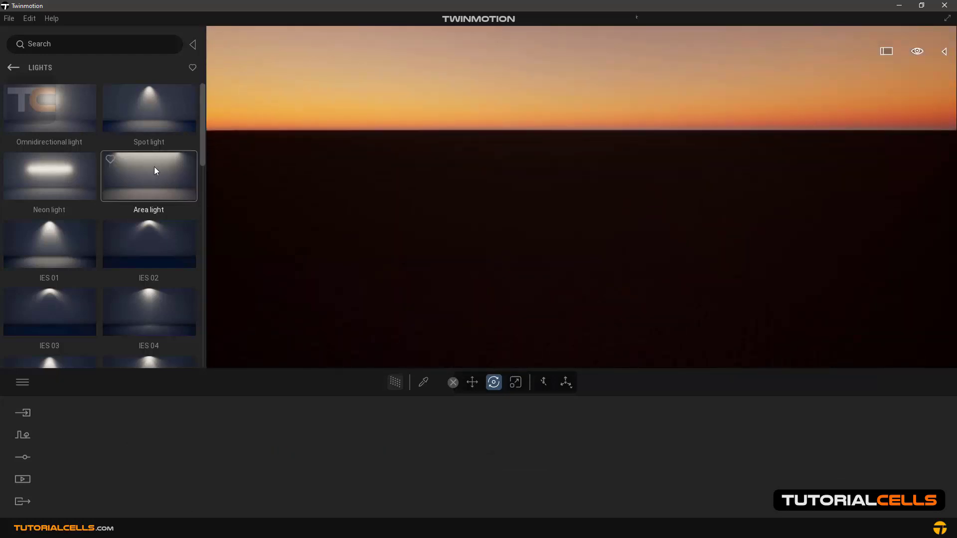
{"action": "left_click_drag", "start_coordinate": [163, 168], "coordinate": [483, 238]}
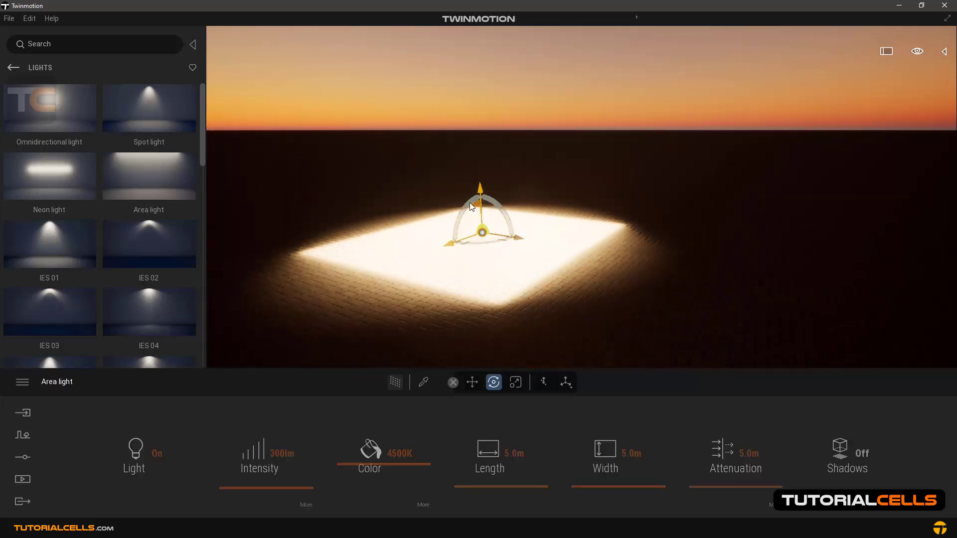
{"action": "left_click_drag", "start_coordinate": [483, 190], "coordinate": [483, 178]}
{"action": "right_click_drag", "start_coordinate": [454, 160], "coordinate": [454, 160]}
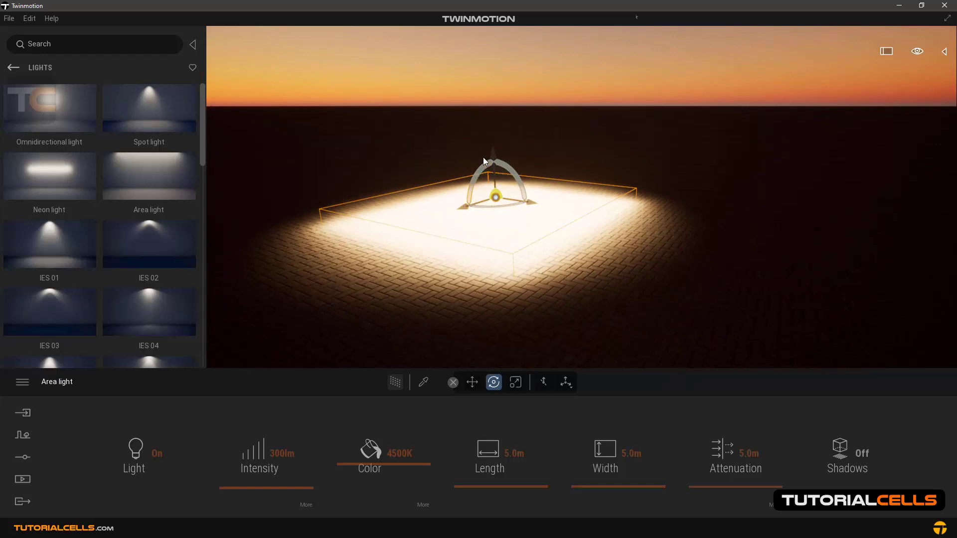
{"action": "mouse_move", "coordinate": [495, 154]}
{"action": "left_mouse_down"}
{"action": "mouse_move", "coordinate": [485, 85]}
{"action": "mouse_move", "coordinate": [480, 157]}
{"action": "left_mouse_up"}
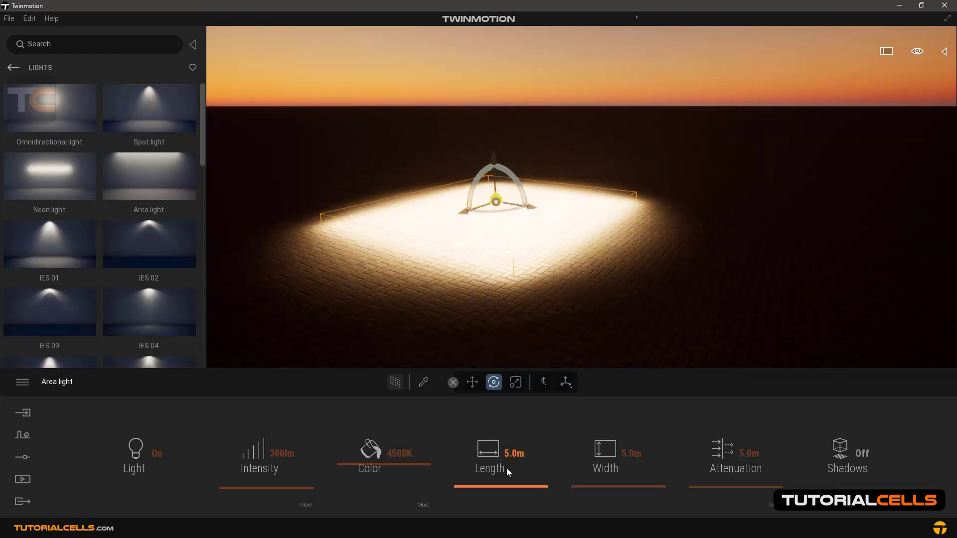
Set the area light's length to 10.6 m, width to 13.6 m and attenuation to 22.4 m.
{"action": "left_click_drag", "start_coordinate": [495, 486], "coordinate": [568, 447]}
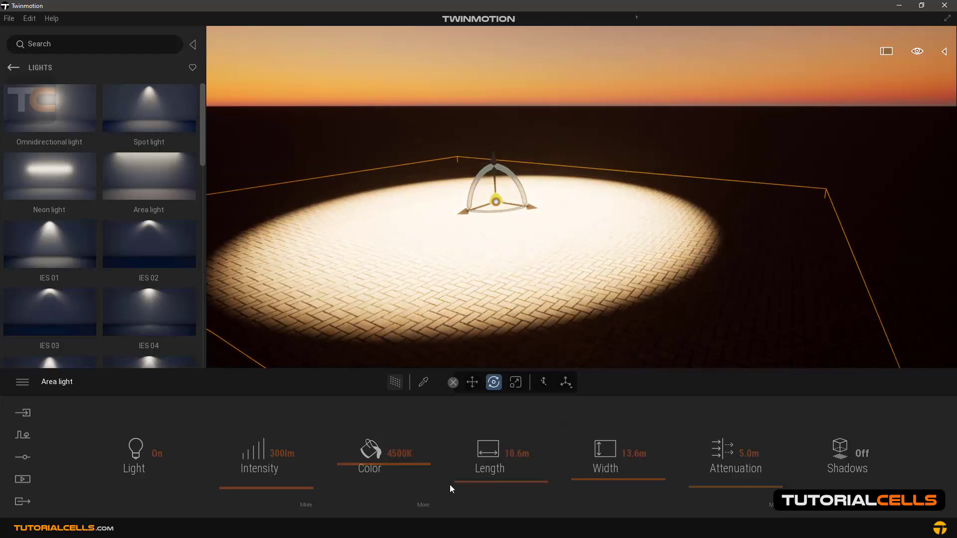
{"action": "left_click_drag", "start_coordinate": [699, 486], "coordinate": [656, 421]}
{"action": "right_click_drag", "start_coordinate": [546, 233], "coordinate": [564, 243]}
Place an IES 17 light high on the brick wall inside the dark room.
{"action": "scroll", "coordinate": [547, 233], "scroll_direction": "down", "scroll_amount": 4}
{"action": "middle_click_drag", "start_coordinate": [560, 246], "coordinate": [554, 274], "text": "shift"}
{"action": "scroll", "coordinate": [515, 304], "scroll_direction": "up", "scroll_amount": 5}
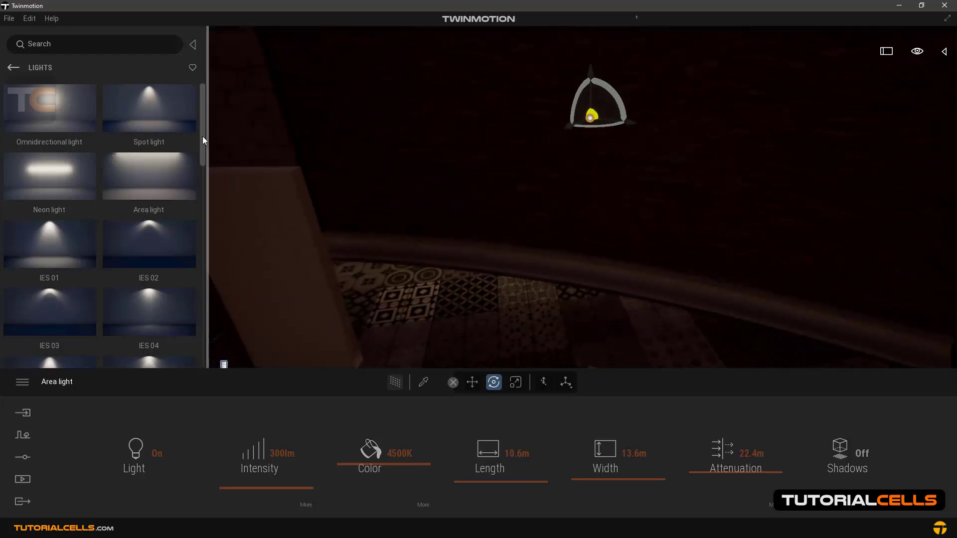
{"action": "left_click_drag", "start_coordinate": [202, 136], "coordinate": [189, 266]}
{"action": "left_click_drag", "start_coordinate": [55, 220], "coordinate": [545, 74]}
{"action": "right_click_drag", "start_coordinate": [535, 195], "coordinate": [598, 170]}
{"action": "scroll", "coordinate": [535, 194], "scroll_direction": "down", "scroll_amount": 3}
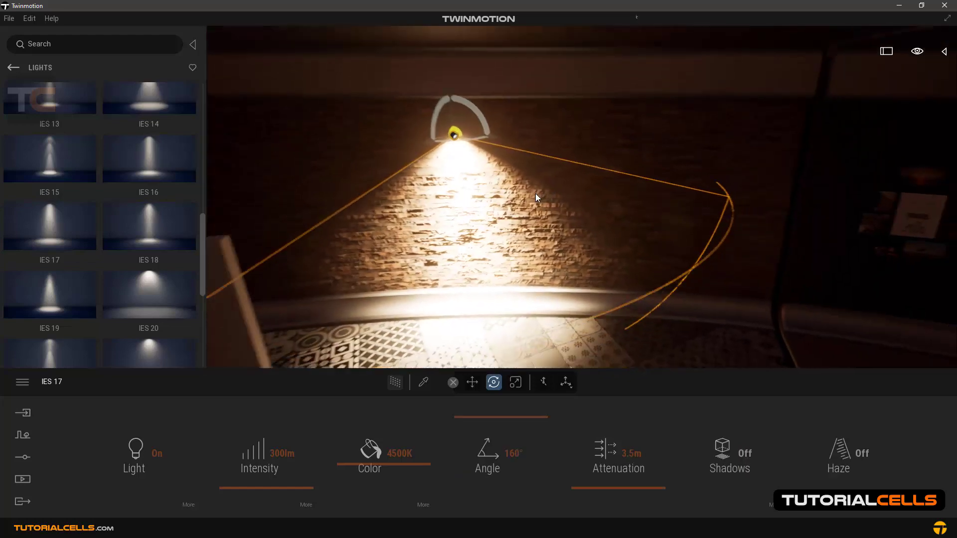
Lower the IES 17 light's intensity and place an IES 15 light beside it on the brick wall.
{"action": "right_click_drag", "start_coordinate": [535, 194], "coordinate": [518, 209]}
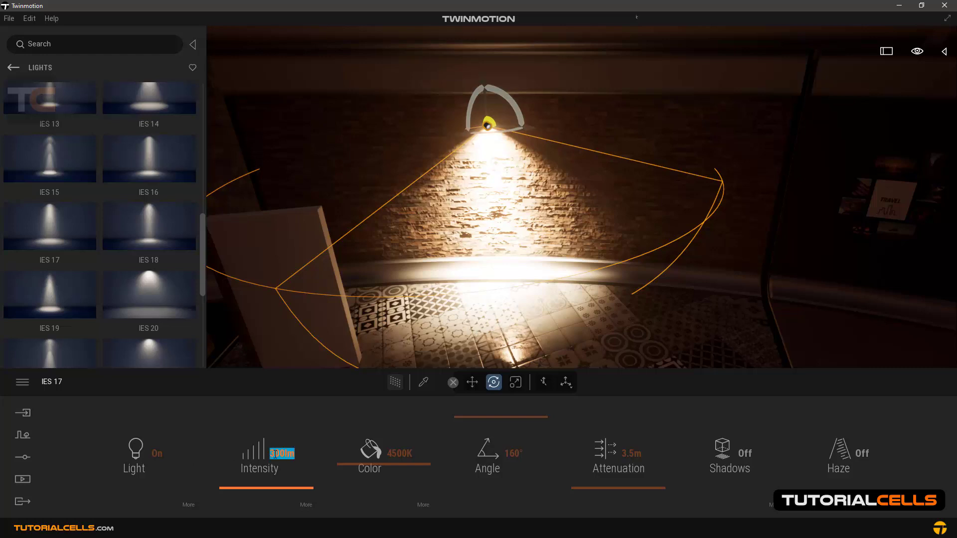
{"action": "left_click", "coordinate": [274, 452]}
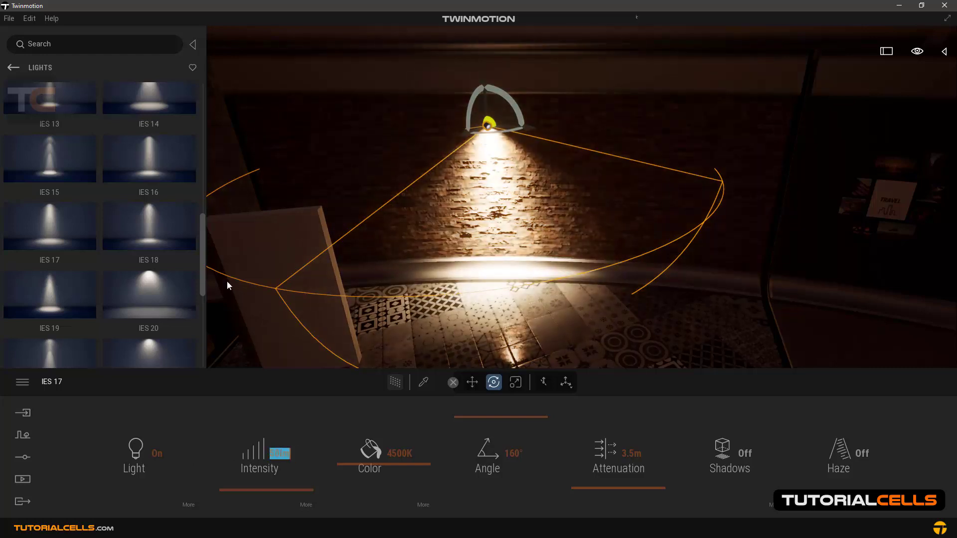
{"action": "left_click_drag", "start_coordinate": [161, 152], "coordinate": [665, 121]}
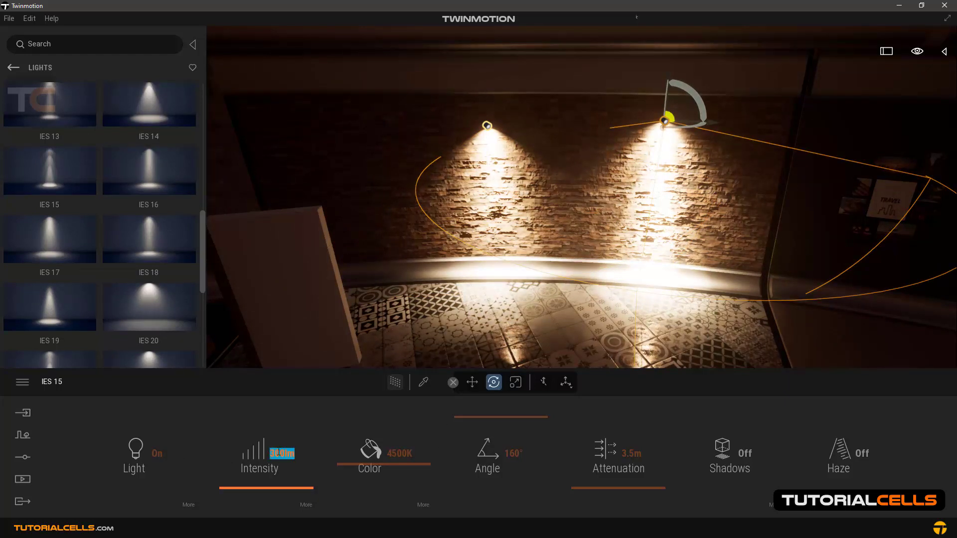
Configure the IES 15 light with 50 lm intensity, a 96° angle and shadows on.
{"action": "type", "text": "50"}
{"action": "key", "text": "Return"}
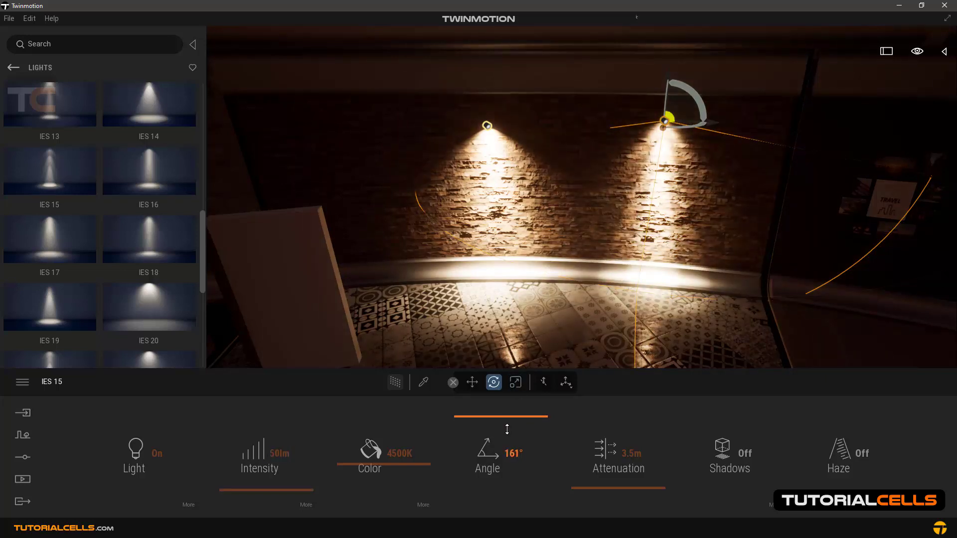
{"action": "left_click_drag", "start_coordinate": [506, 416], "coordinate": [508, 438]}
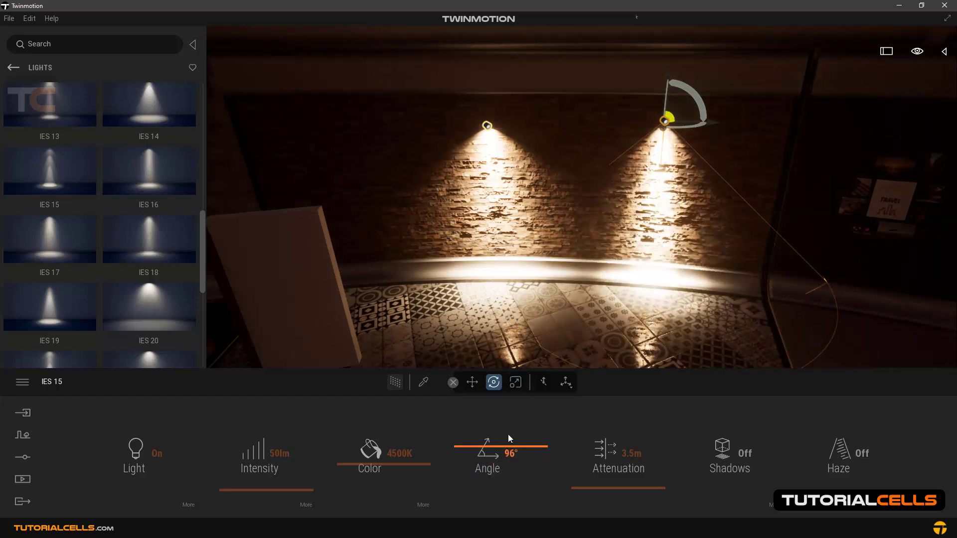
{"action": "left_click", "coordinate": [746, 454]}
Place an IES 24 light high on the brick wall near the wooden door and set its intensity to 50 lm.
{"action": "right_click_drag", "start_coordinate": [617, 337], "coordinate": [354, 361]}
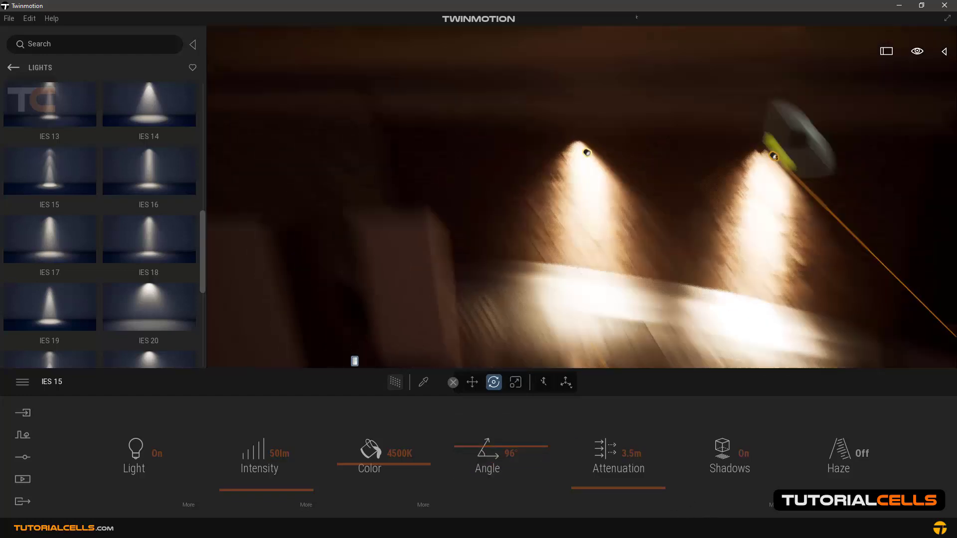
{"action": "scroll", "coordinate": [102, 315], "scroll_direction": "down", "scroll_amount": 4}
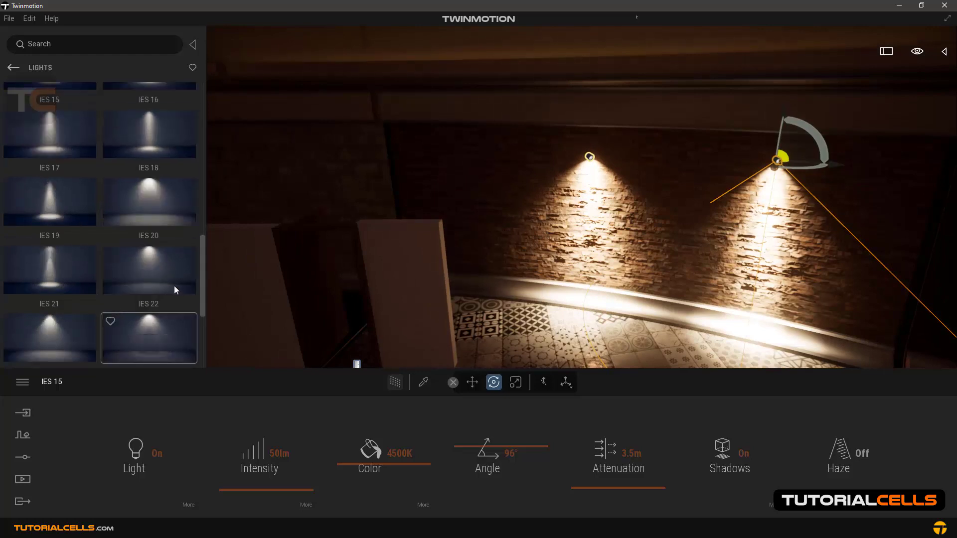
{"action": "left_click_drag", "start_coordinate": [164, 291], "coordinate": [457, 141]}
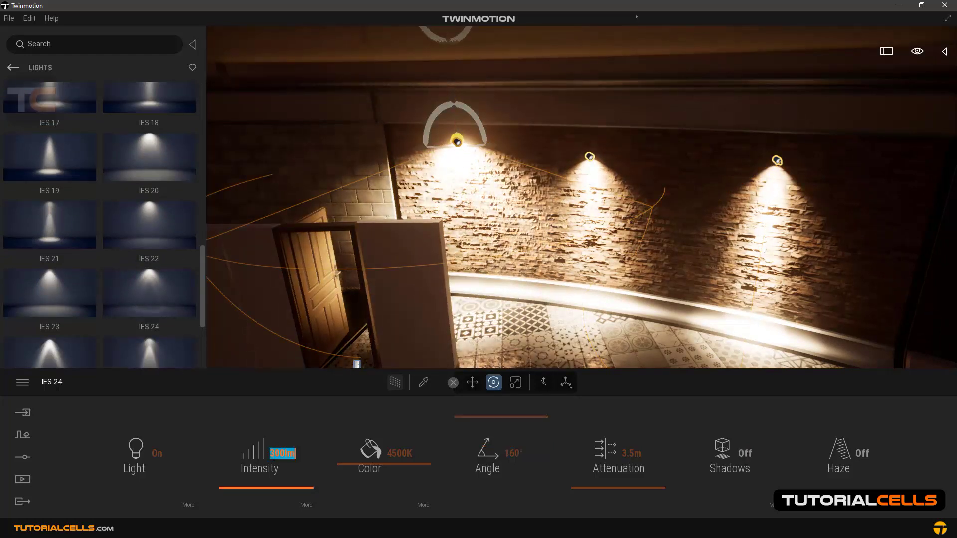
{"action": "type", "text": "50"}
{"action": "key", "text": "Return"}
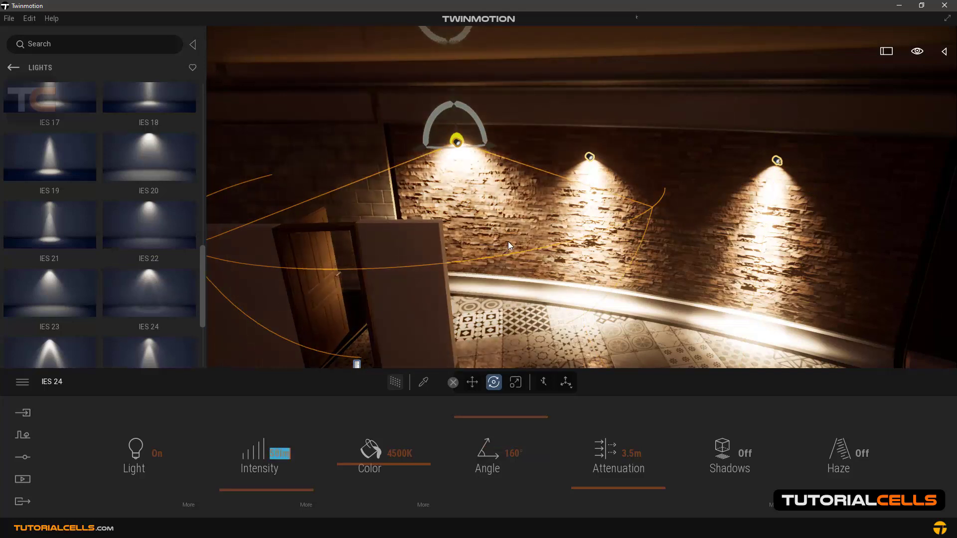